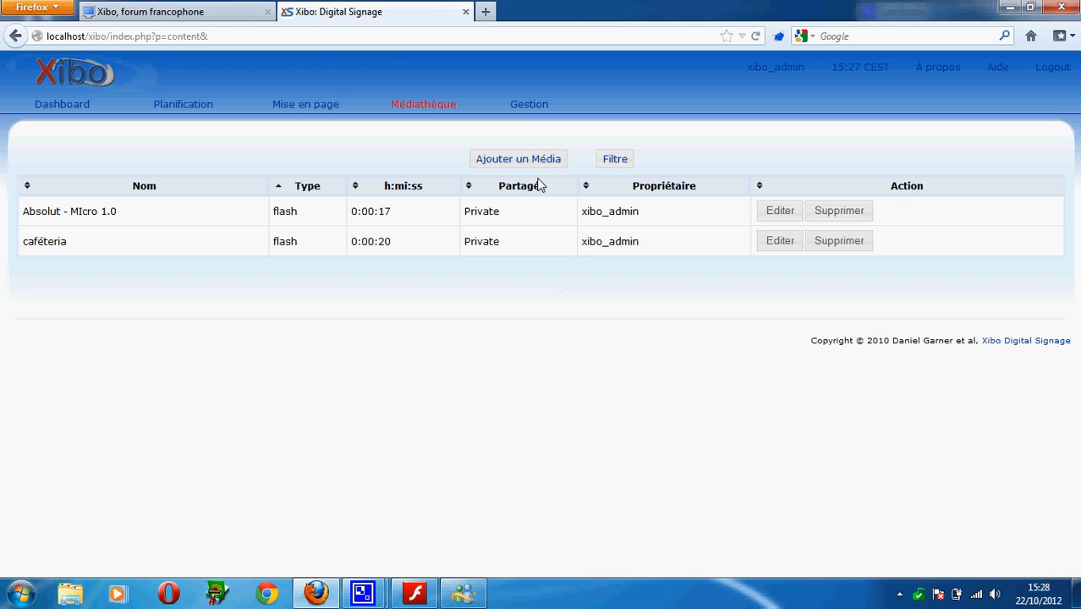
pyautogui.moveTo(363, 592)
pyautogui.click(314, 485)
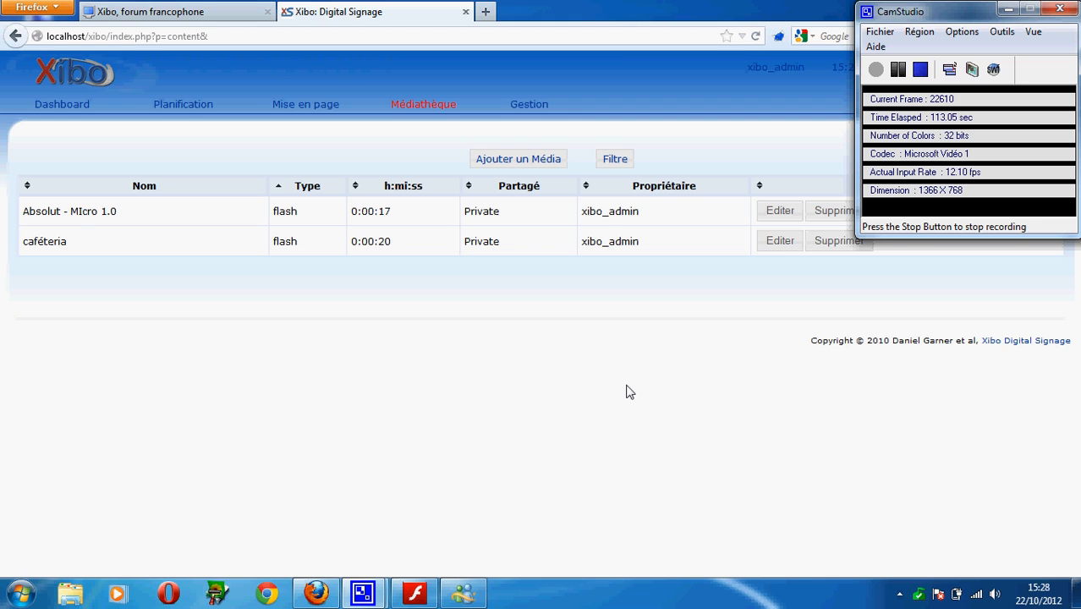
# - Start a new layout named "test forum" followed by the author's first name, with the description "ecran test"
pyautogui.click(312, 110)
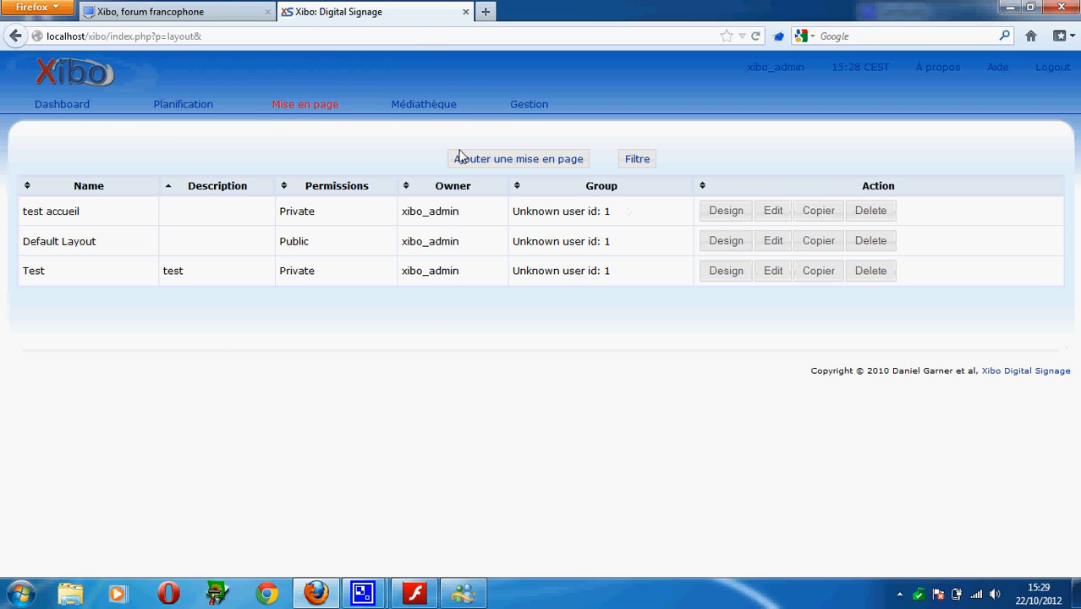
pyautogui.click(504, 159)
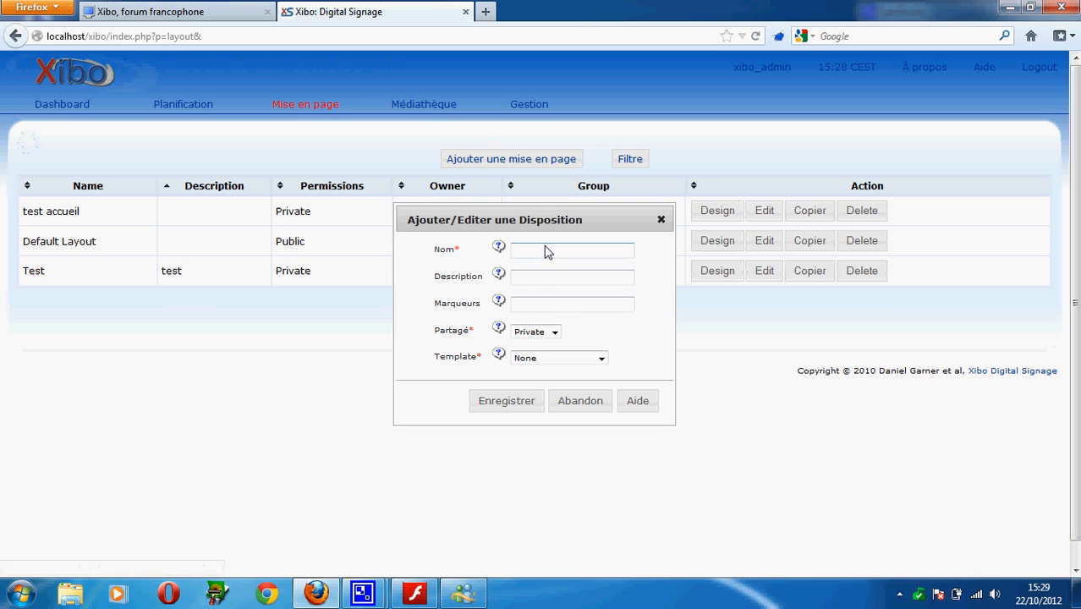
pyautogui.click(547, 250)
pyautogui.write('test forum alex')
pyautogui.click(515, 276)
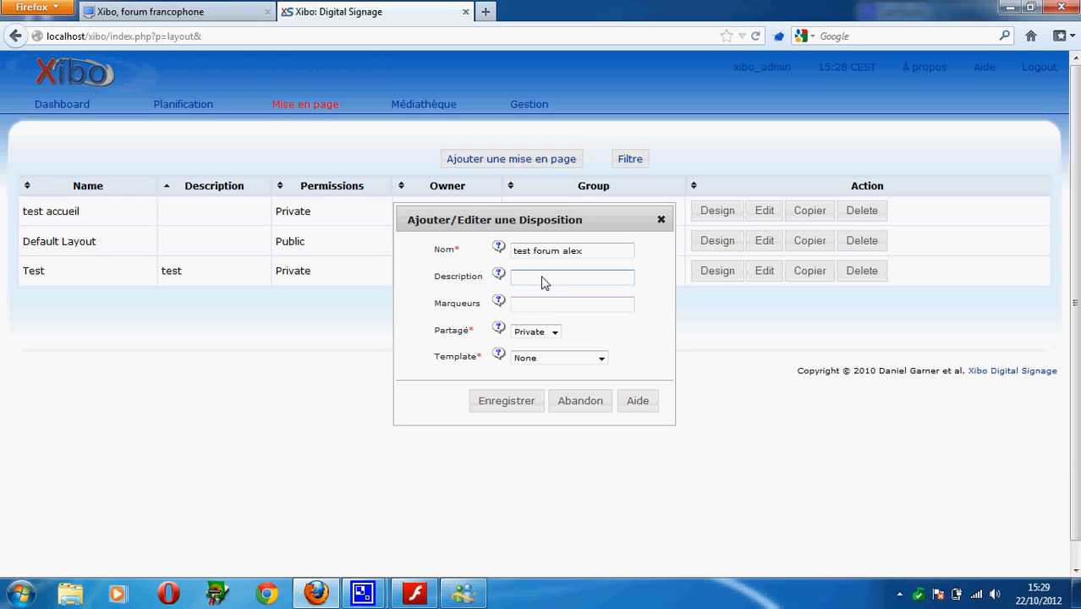
pyautogui.write('ecran test')
pyautogui.press('Tab')
# - Examine the sharing options and the entered name and description in the new layout form
pyautogui.moveTo(501, 306)
pyautogui.click(552, 334)
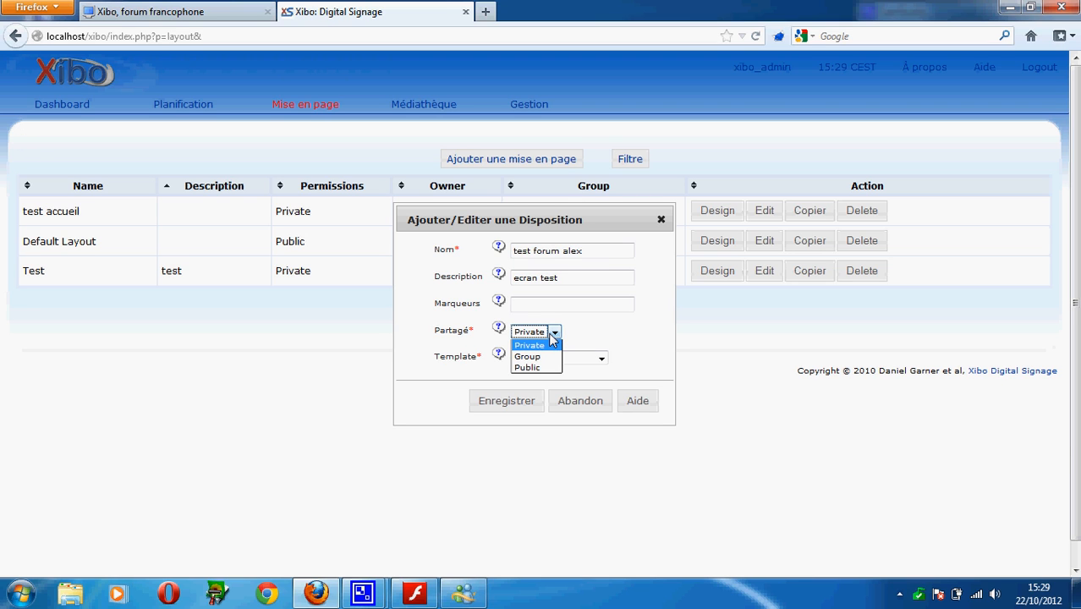
pyautogui.click(550, 335)
pyautogui.click(560, 249)
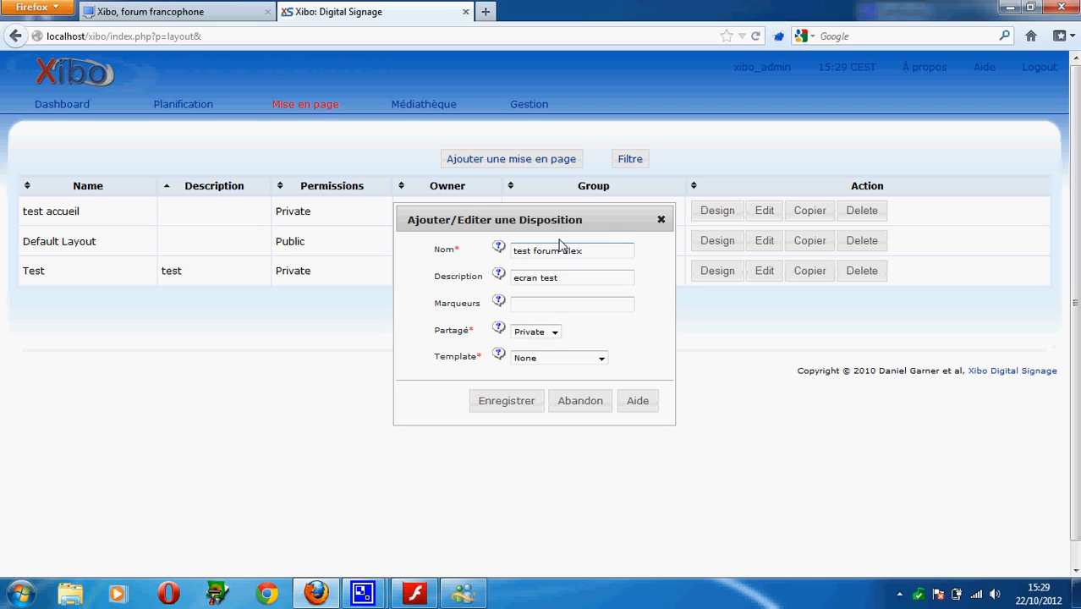
pyautogui.moveTo(611, 258); pyautogui.dragTo(521, 282)
pyautogui.click(598, 278)
pyautogui.click(576, 255)
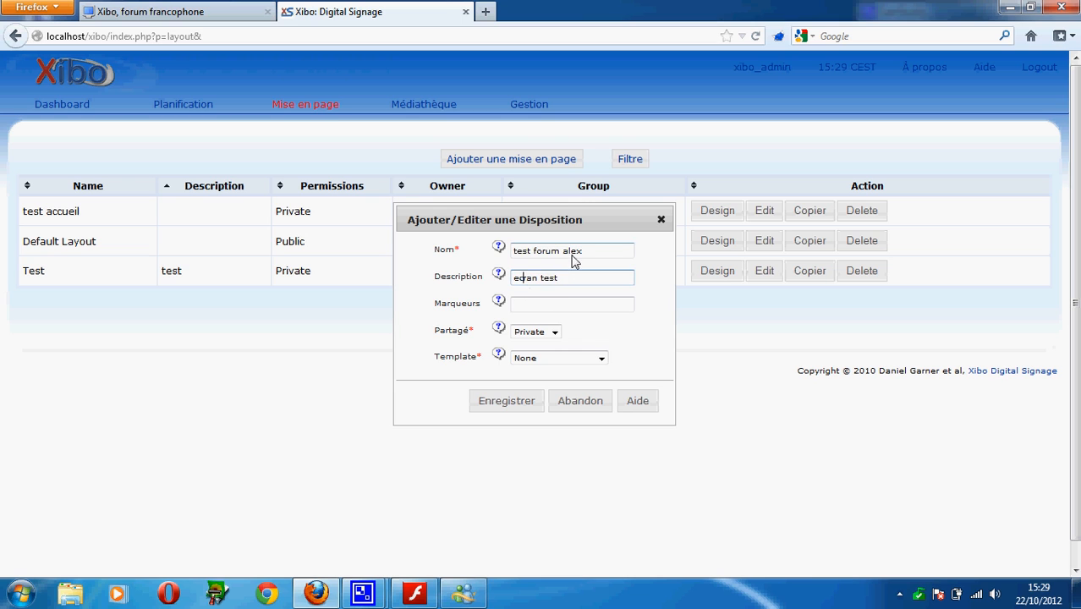
pyautogui.moveTo(603, 258); pyautogui.dragTo(459, 279)
pyautogui.click(583, 279)
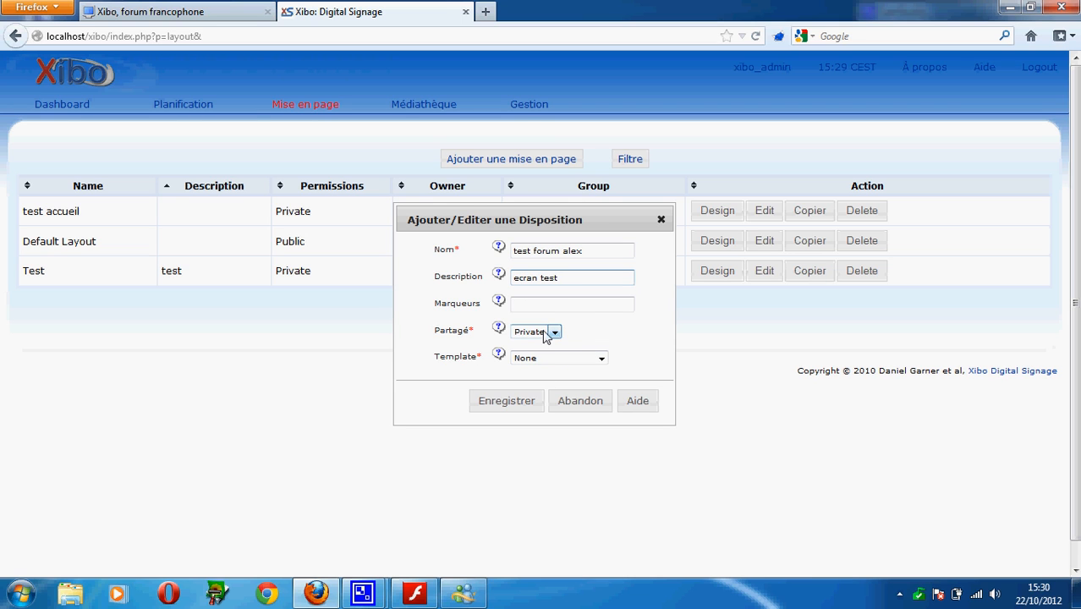
pyautogui.click(618, 334)
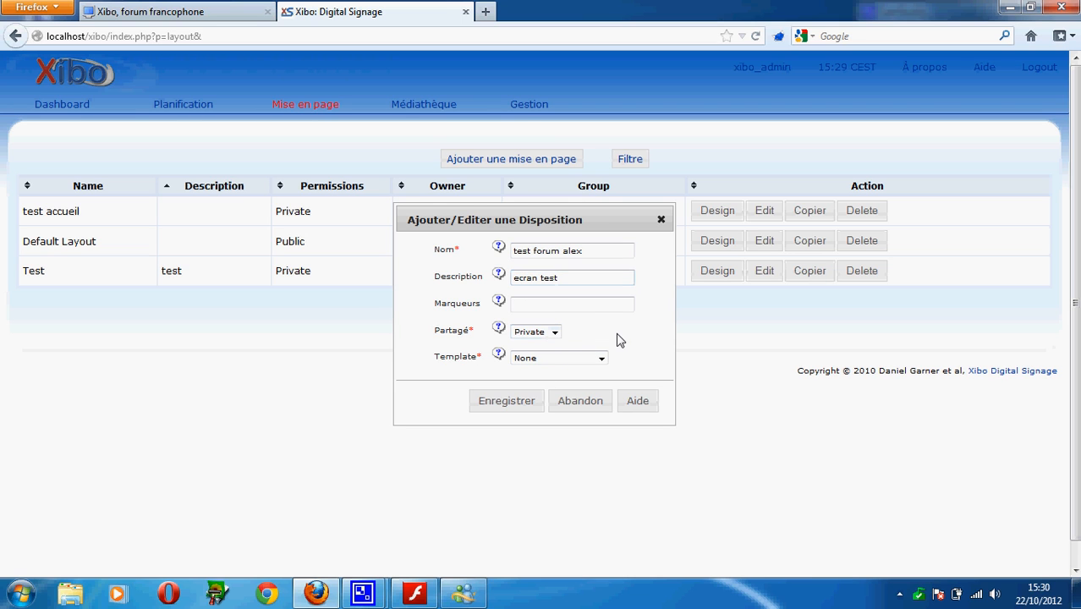
# - Choose the Full Screen 4:3 template and save the new layout
pyautogui.click(577, 359)
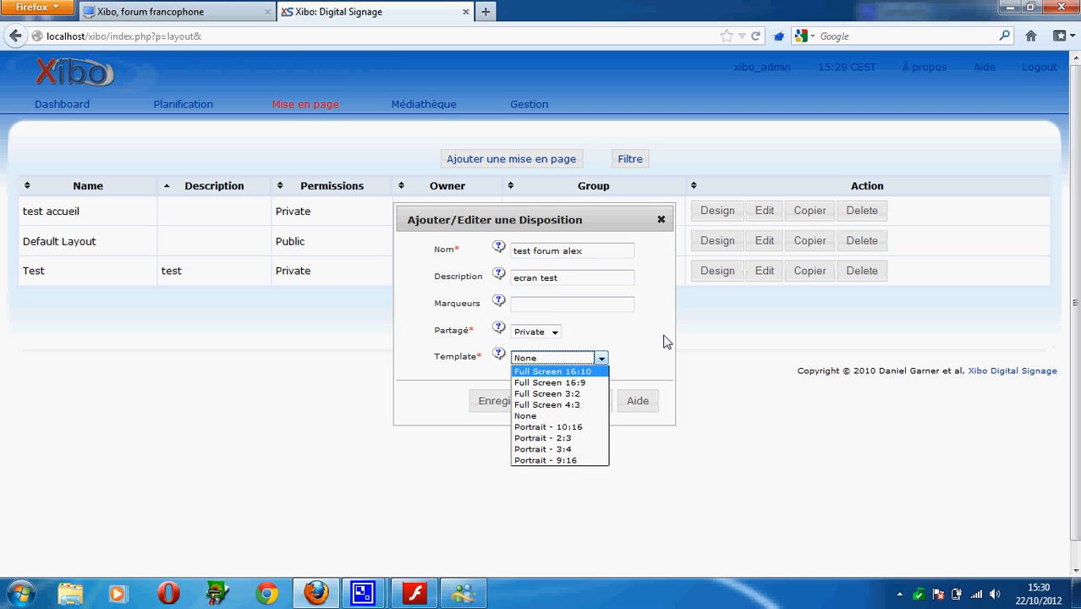
pyautogui.click(599, 358)
pyautogui.click(583, 362)
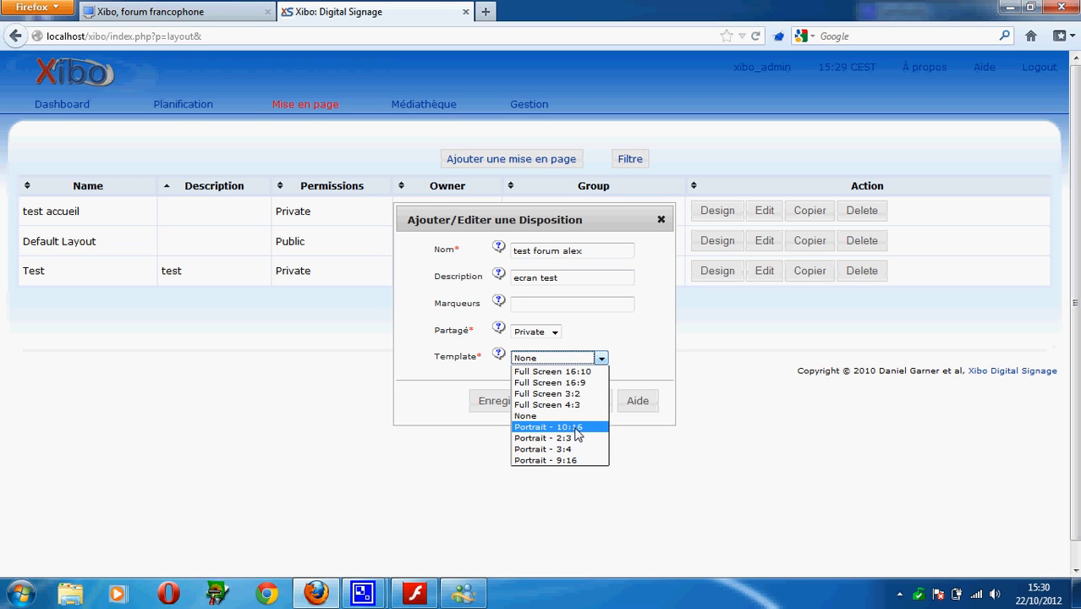
pyautogui.click(547, 405)
pyautogui.click(498, 396)
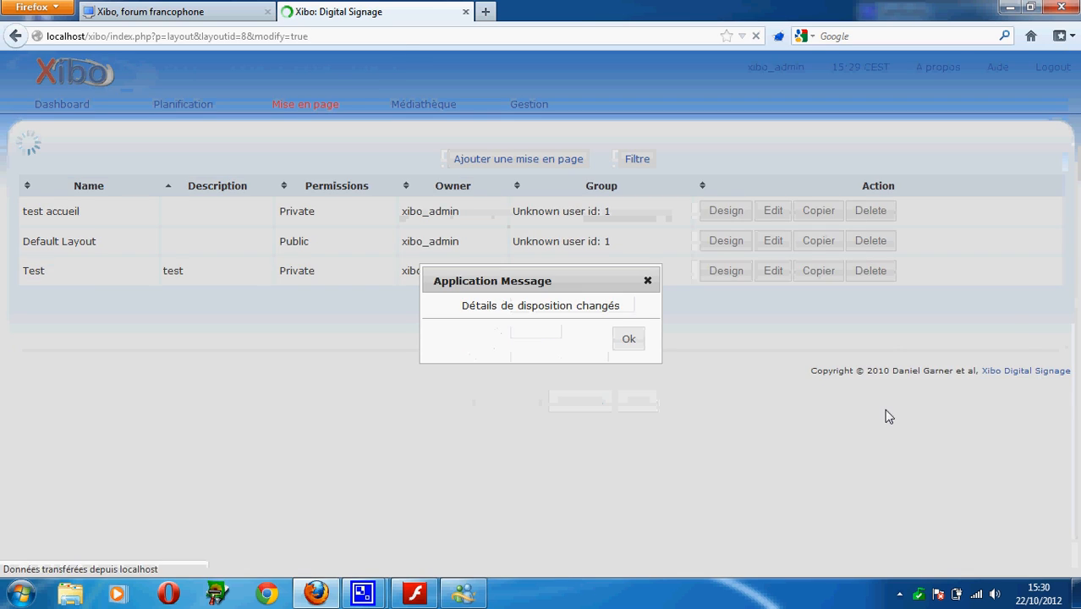
# - Shrink the layout's empty region to about 290 x 236 and move it to about (0,25)
pyautogui.scroll(-5, 931, 333)
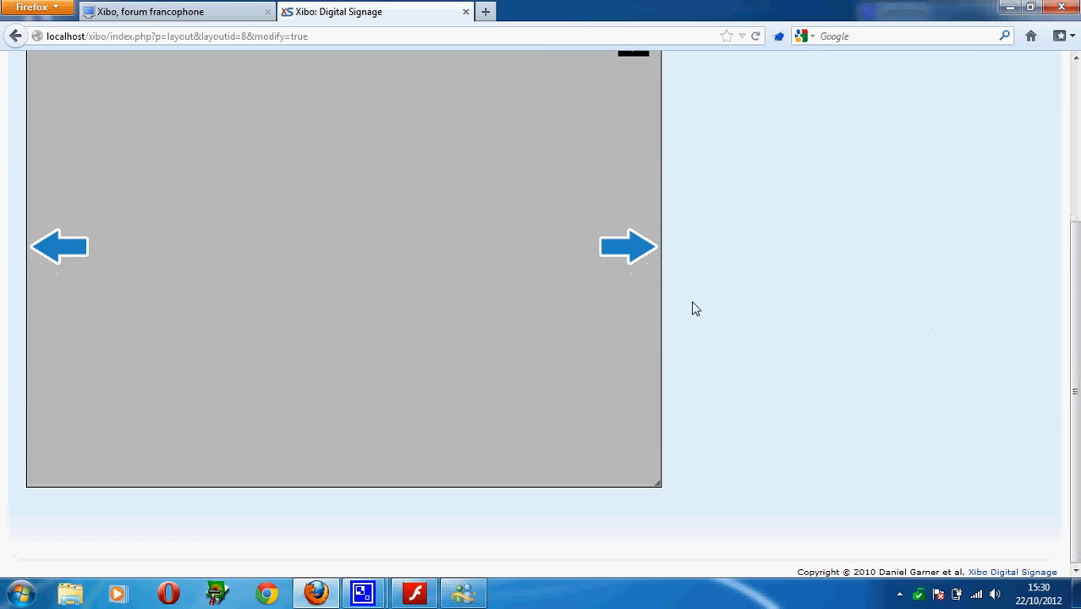
pyautogui.scroll(4, 691, 308)
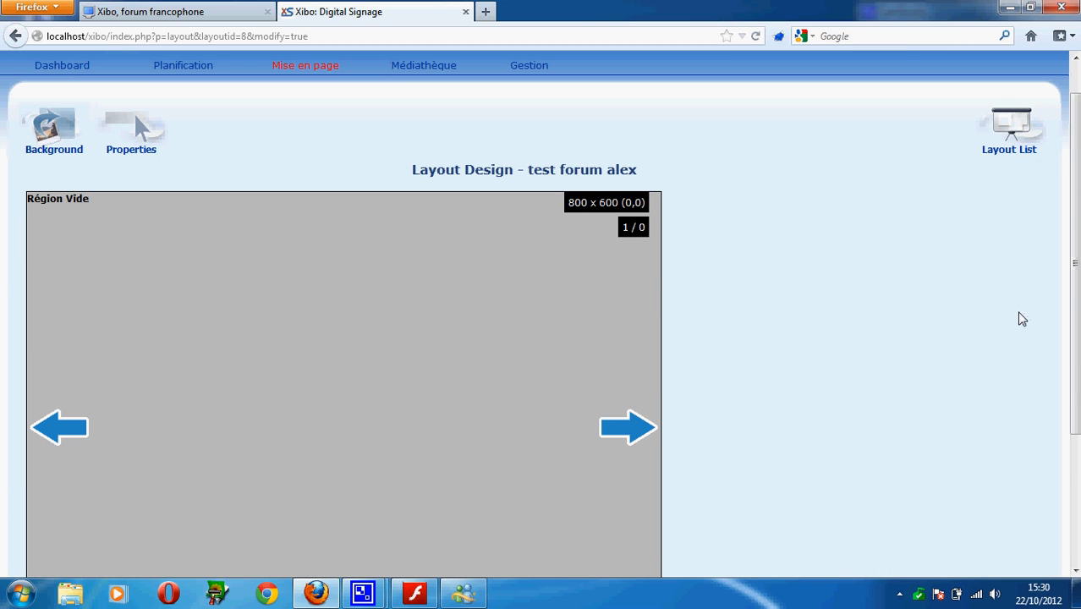
pyautogui.scroll(-2, 895, 271)
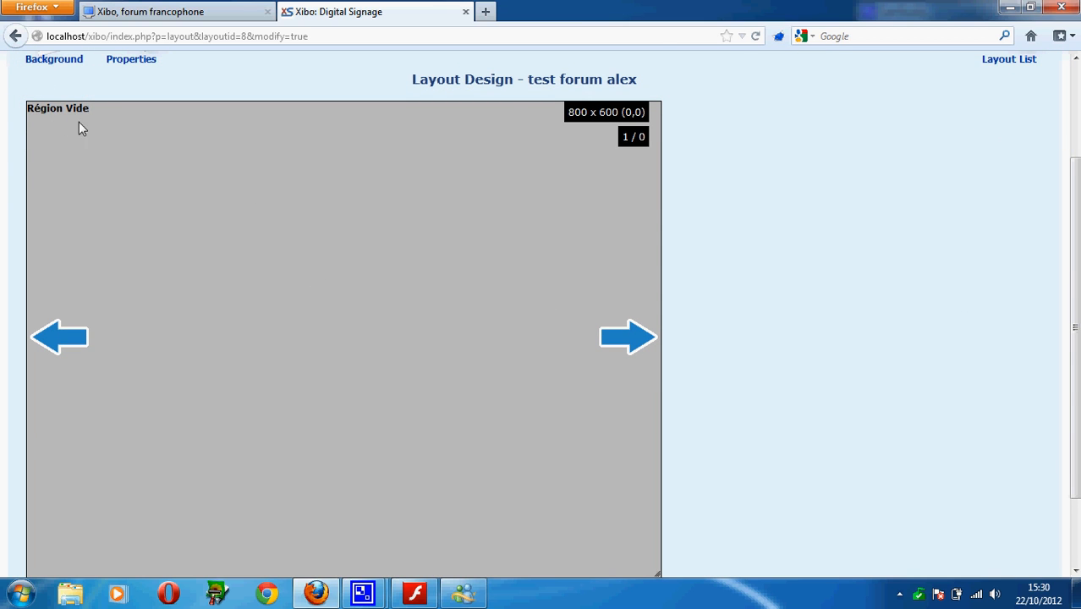
pyautogui.scroll(-2, 744, 212)
pyautogui.moveTo(659, 491); pyautogui.dragTo(256, 196)
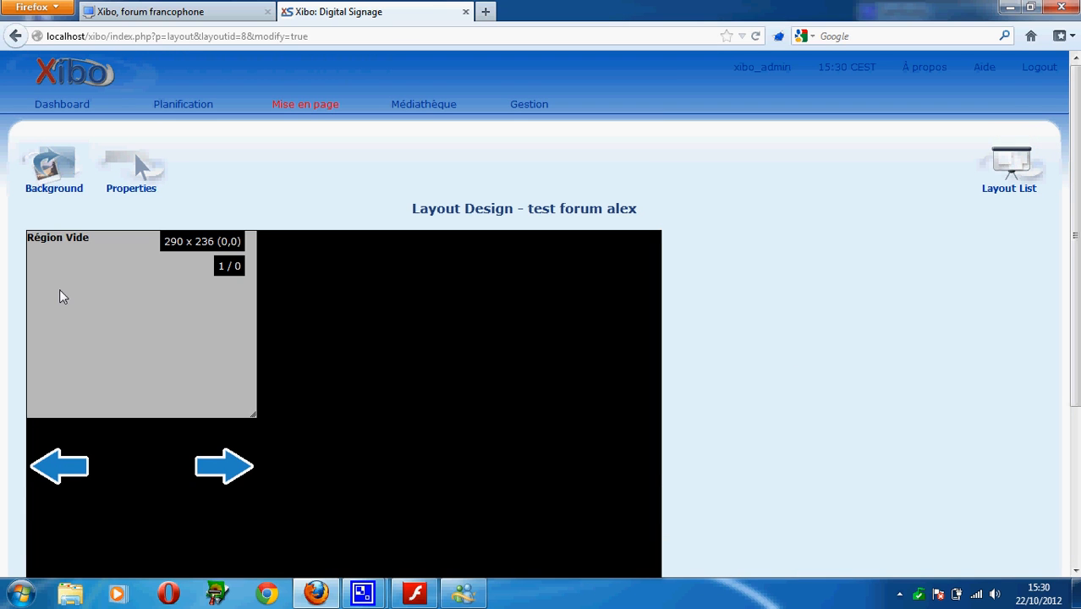
pyautogui.moveTo(102, 317); pyautogui.dragTo(53, 335)
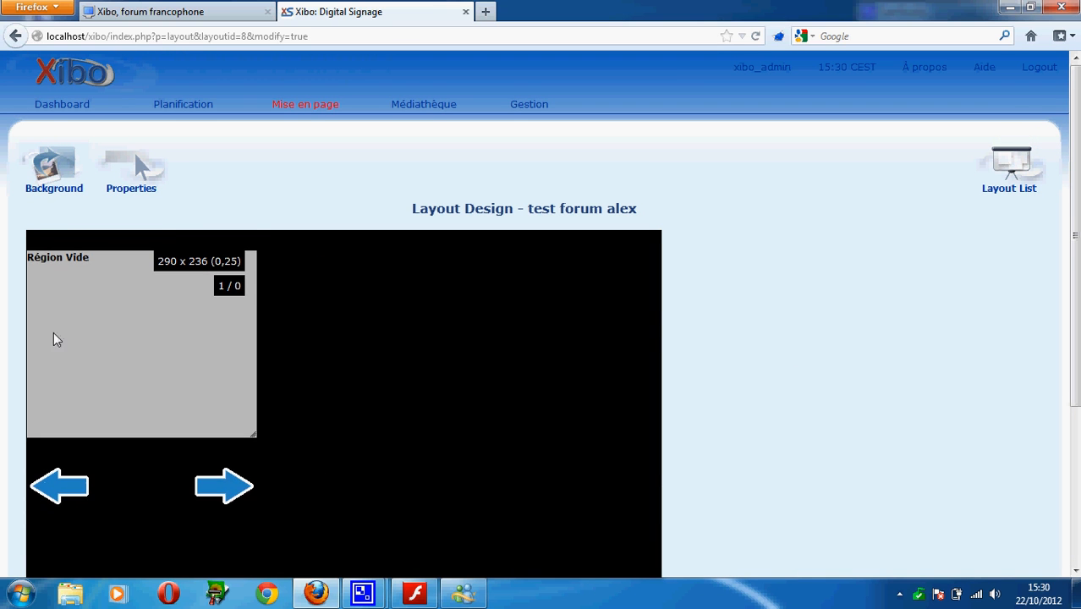
# - Add a second region and place it beside the first at about (418,67), sized about 297 x 74
pyautogui.rightClick(352, 347)
pyautogui.click(378, 364)
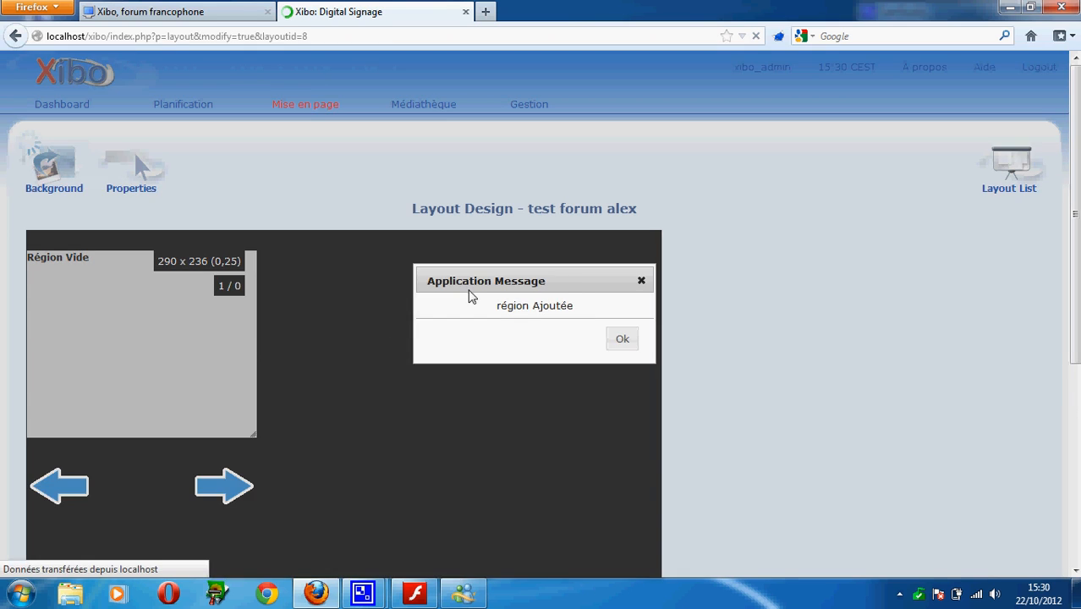
pyautogui.click(619, 338)
pyautogui.moveTo(75, 300); pyautogui.dragTo(486, 336)
# - Add a third region and place it below the second at about (375,294), sized about 336 x 50
pyautogui.rightClick(378, 434)
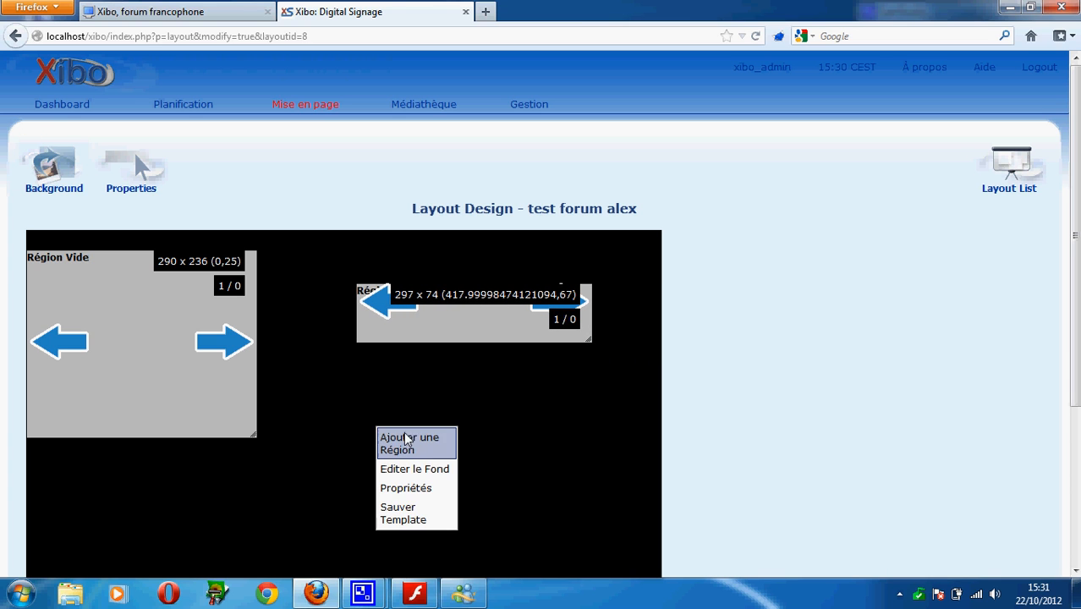
pyautogui.click(408, 439)
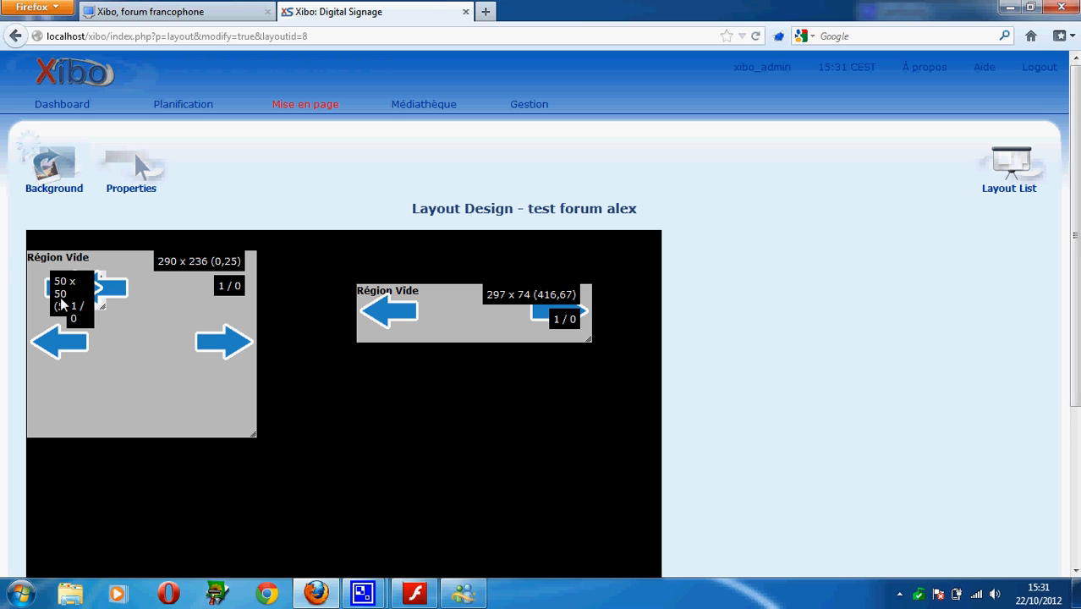
pyautogui.moveTo(66, 303); pyautogui.dragTo(583, 498)
# - Delete the 297 x 74 region from the layout
pyautogui.scroll(-5, 817, 377)
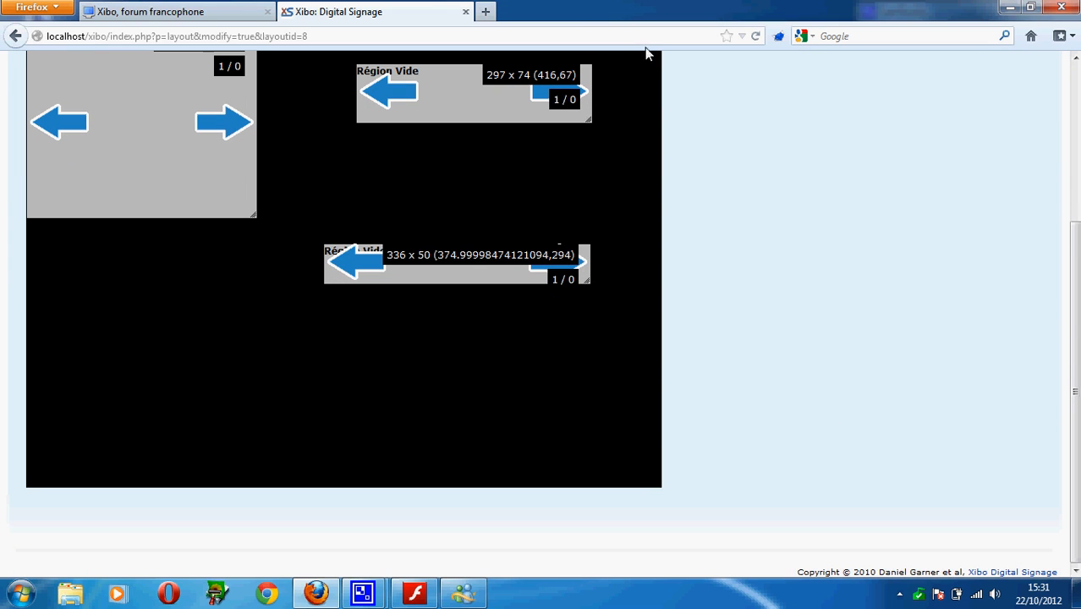
pyautogui.scroll(5, 893, 234)
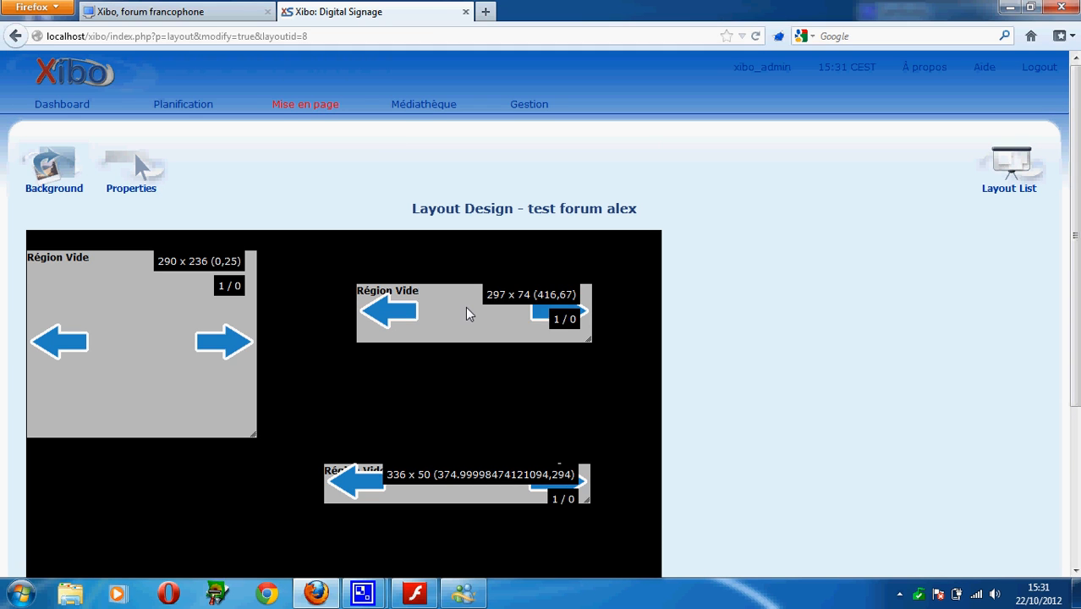
pyautogui.rightClick(467, 312)
pyautogui.click(510, 357)
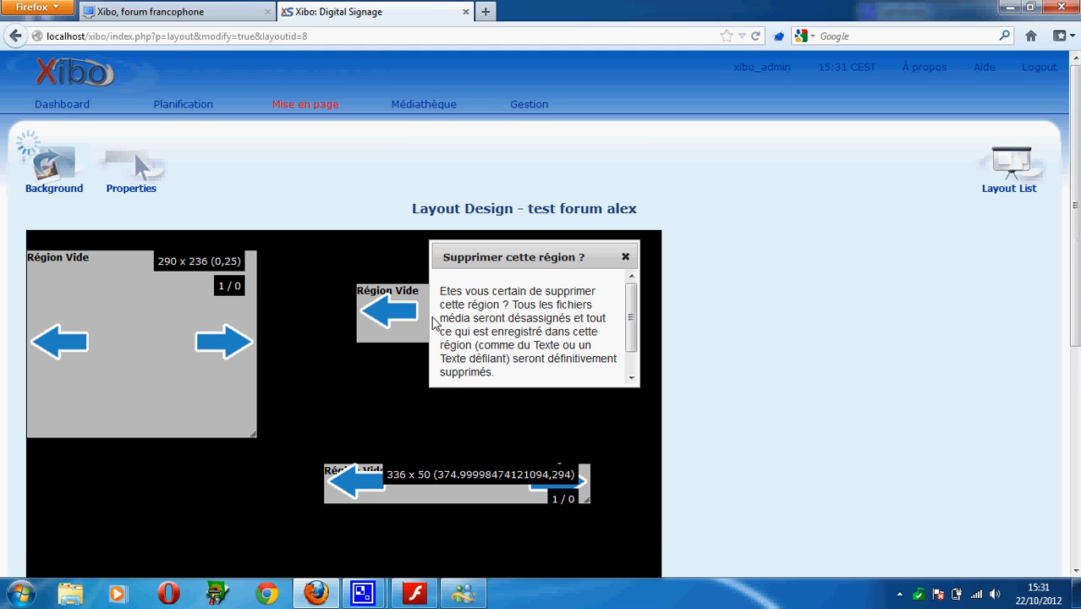
pyautogui.scroll(-3, 626, 332)
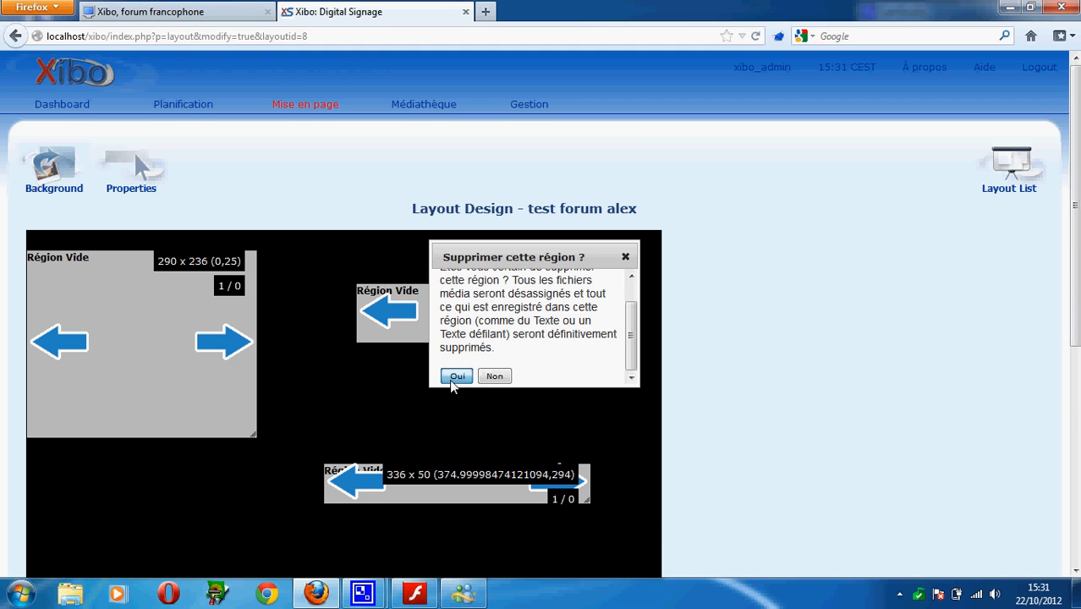
pyautogui.click(455, 376)
pyautogui.click(623, 340)
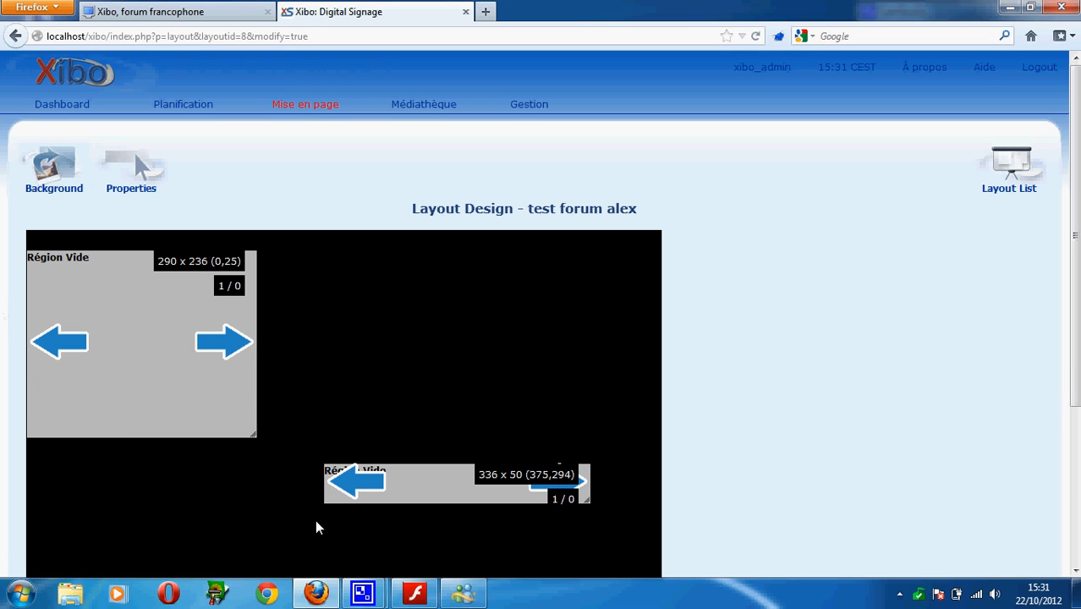
# - Move the 336 x 50 region up to about (330,72), then delete it from the layout
pyautogui.moveTo(475, 477); pyautogui.dragTo(440, 300)
pyautogui.rightClick(441, 320)
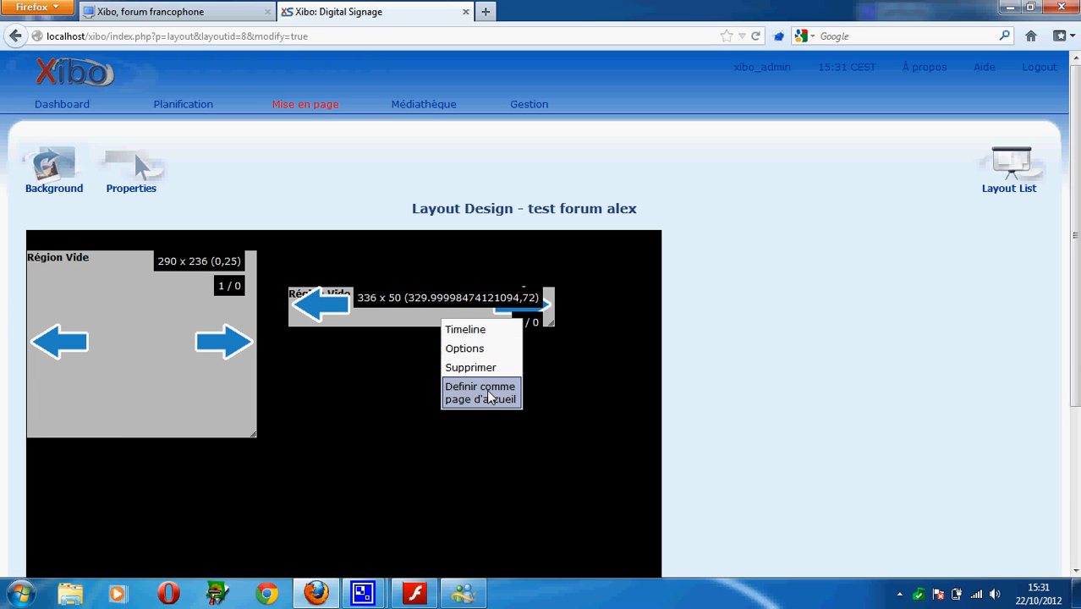
pyautogui.click(480, 373)
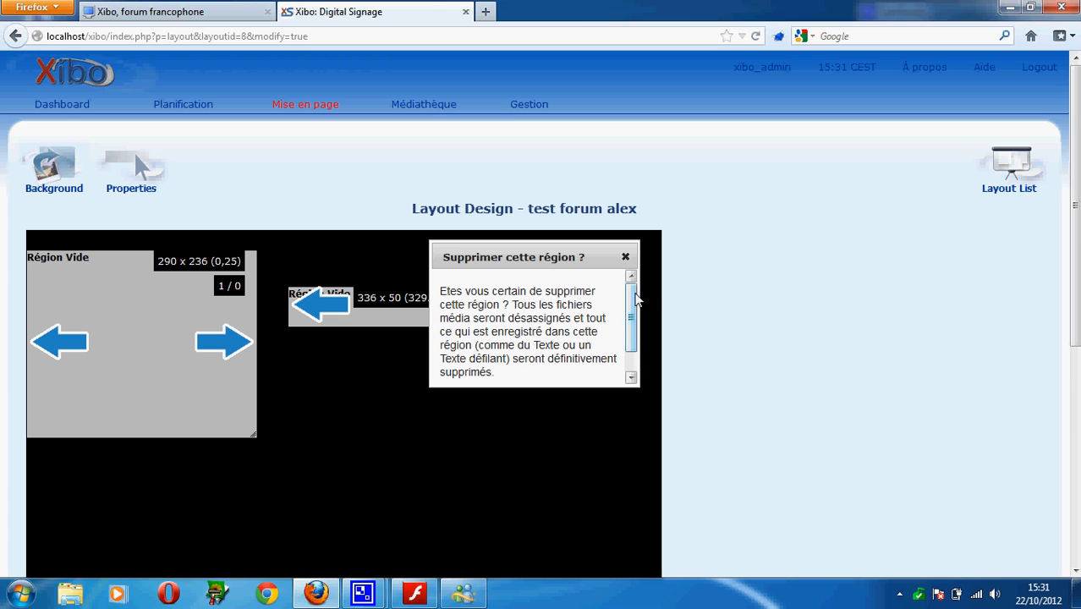
pyautogui.scroll(-3, 624, 362)
pyautogui.click(454, 376)
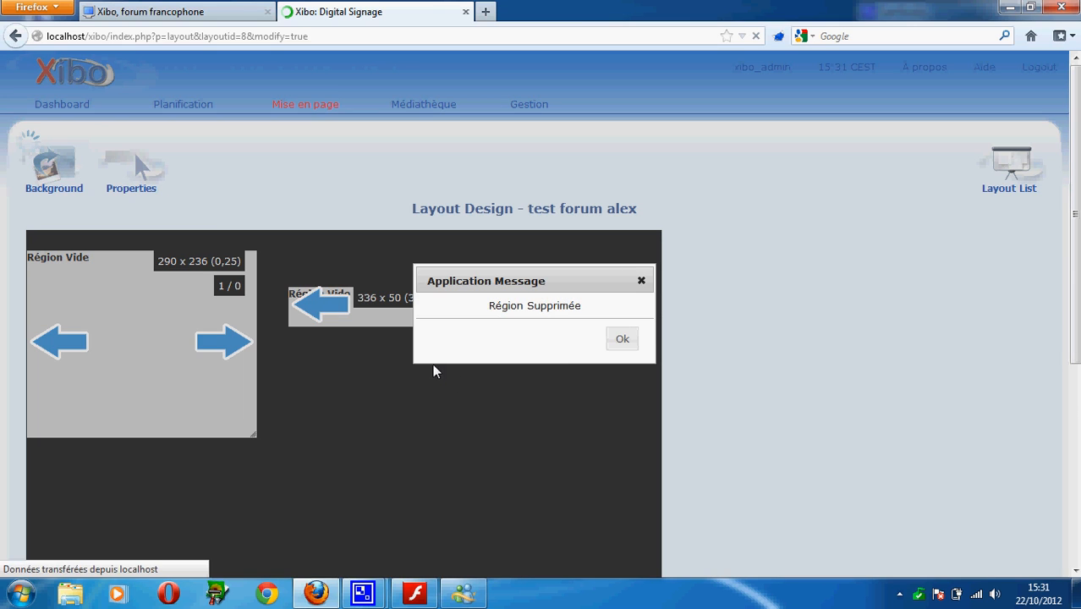
pyautogui.click(619, 340)
# - Move the remaining region to (0,0) and stretch it to 800 x 600 so it fills the layout
pyautogui.moveTo(176, 395); pyautogui.dragTo(176, 374)
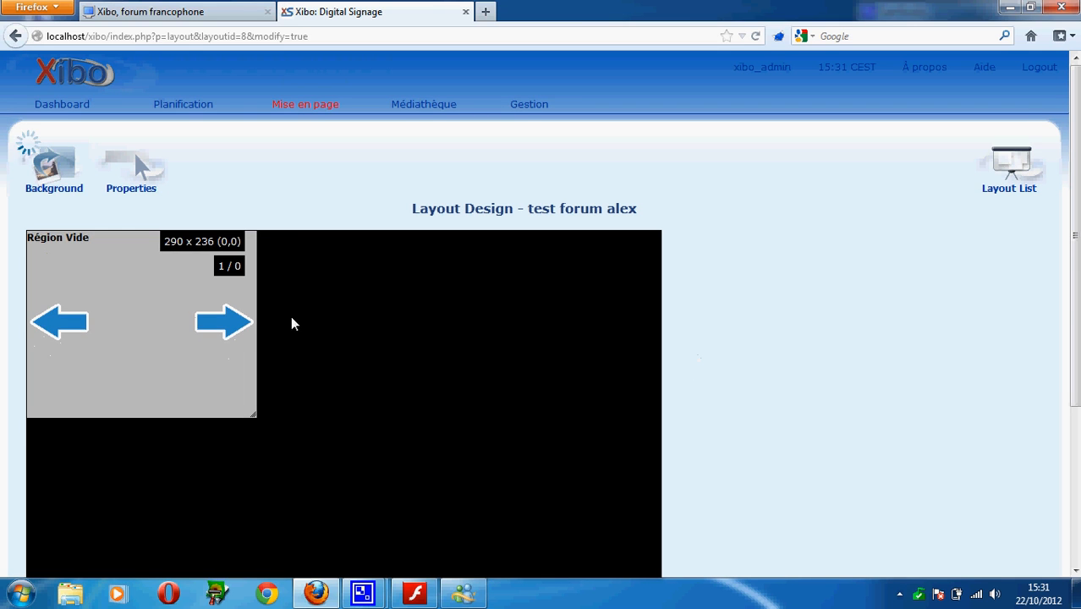
pyautogui.scroll(-2, 629, 316)
pyautogui.scroll(-2, 628, 316)
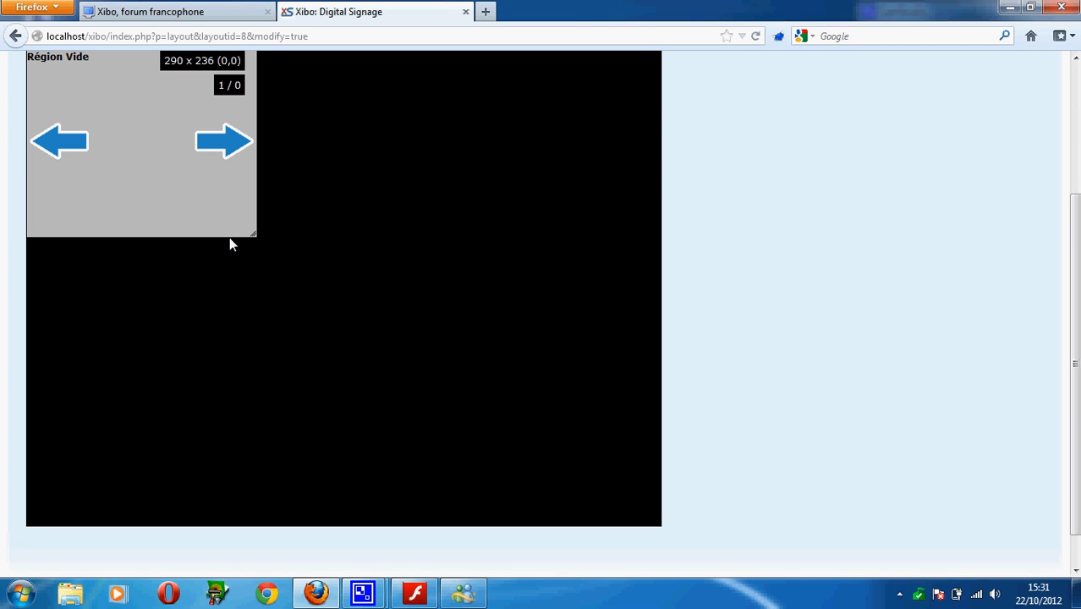
pyautogui.moveTo(229, 237); pyautogui.dragTo(222, 524)
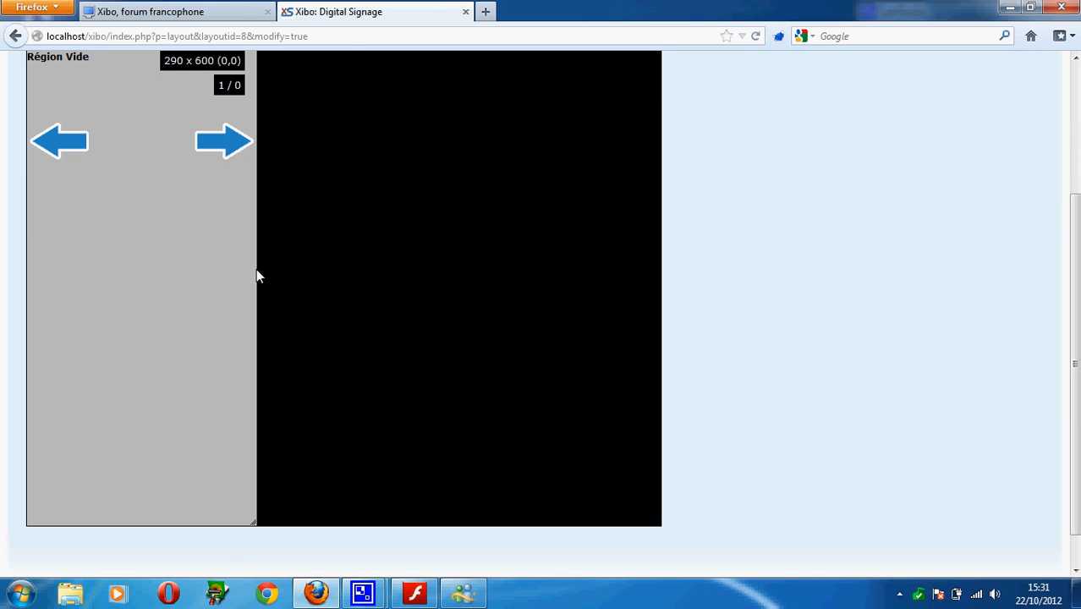
pyautogui.moveTo(257, 269); pyautogui.dragTo(891, 291)
pyautogui.scroll(4, 369, 338)
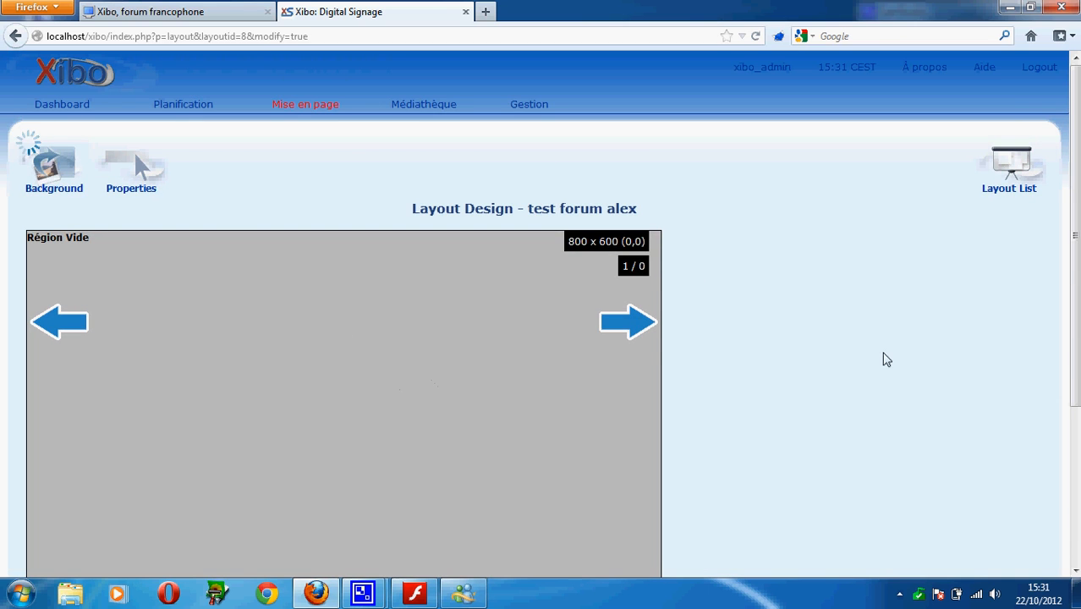
pyautogui.scroll(-6, 662, 379)
pyautogui.scroll(4, 756, 356)
pyautogui.scroll(-3, 758, 350)
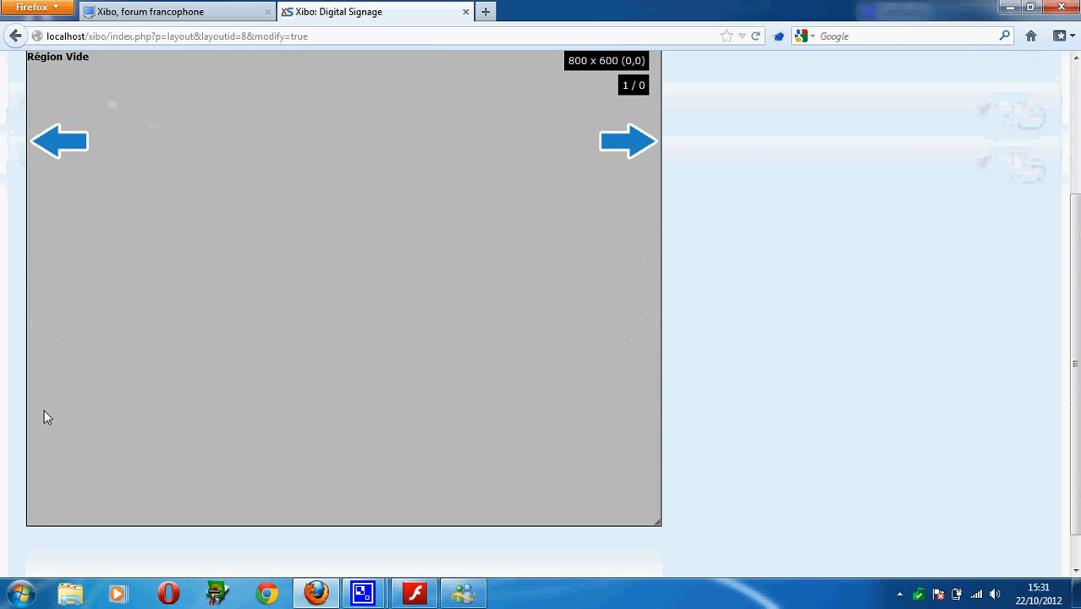
pyautogui.scroll(3, 790, 288)
pyautogui.scroll(-3, 775, 292)
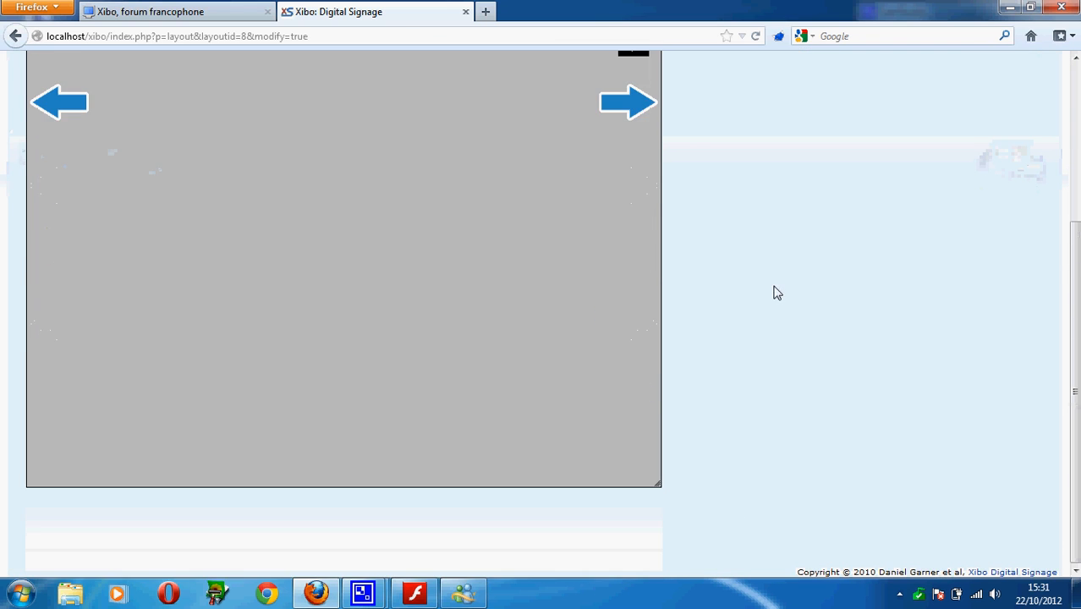
pyautogui.scroll(3, 775, 292)
pyautogui.scroll(-3, 282, 351)
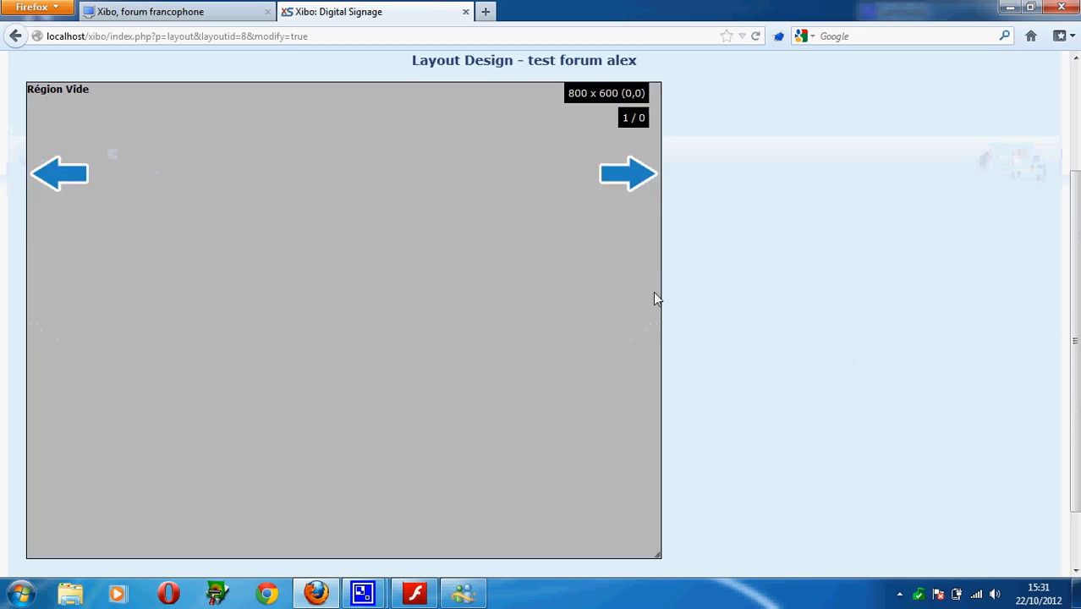
# - Examine the media types offered in the options of the full-screen region, then close the options
pyautogui.scroll(3, 905, 364)
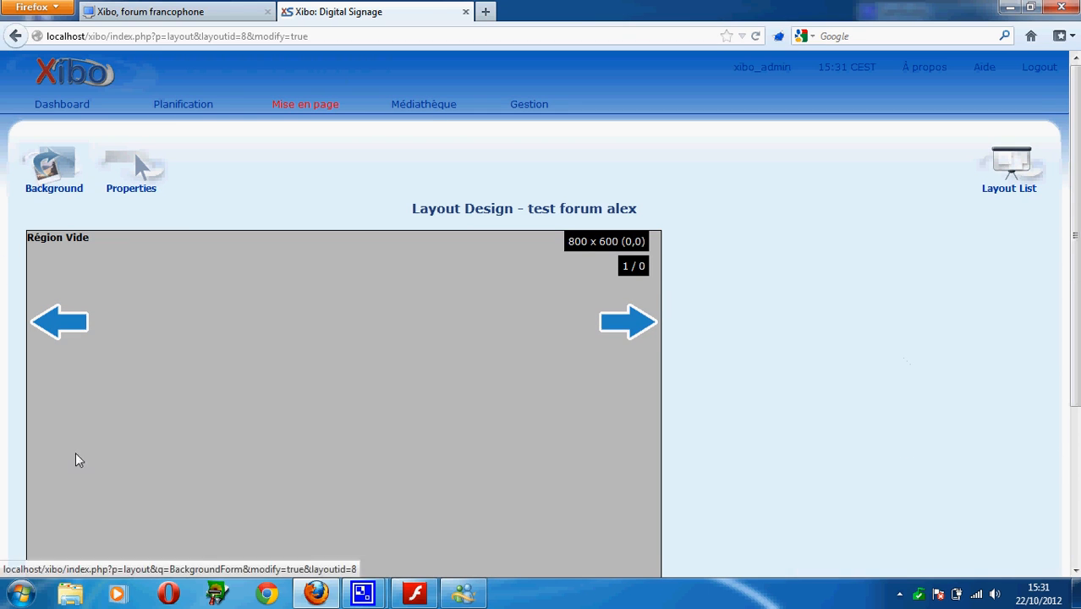
pyautogui.scroll(-3, 806, 362)
pyautogui.scroll(2, 797, 349)
pyautogui.scroll(1, 798, 350)
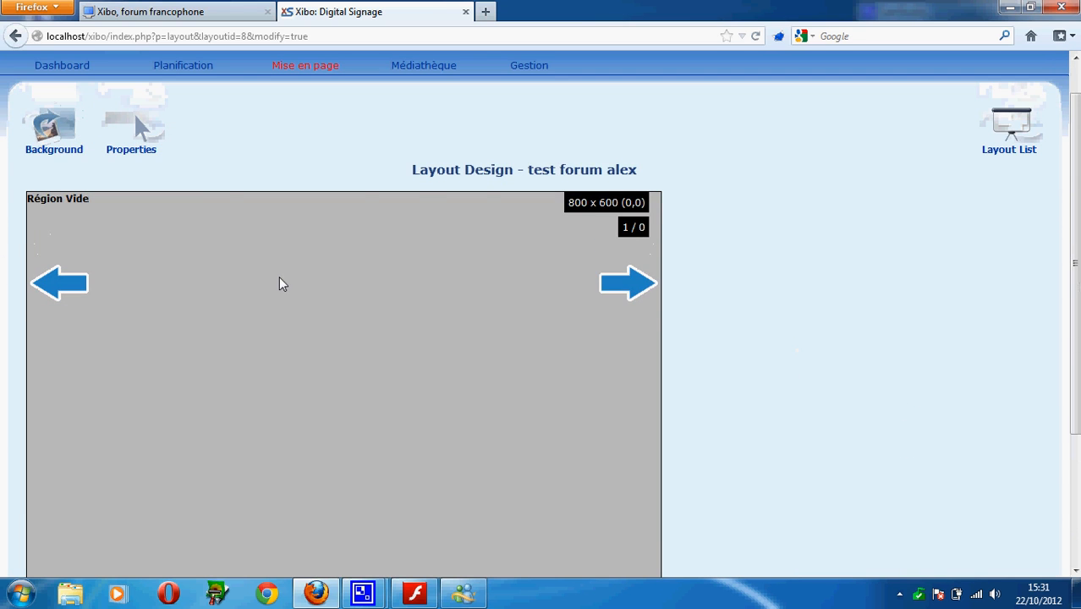
pyautogui.doubleClick(280, 283)
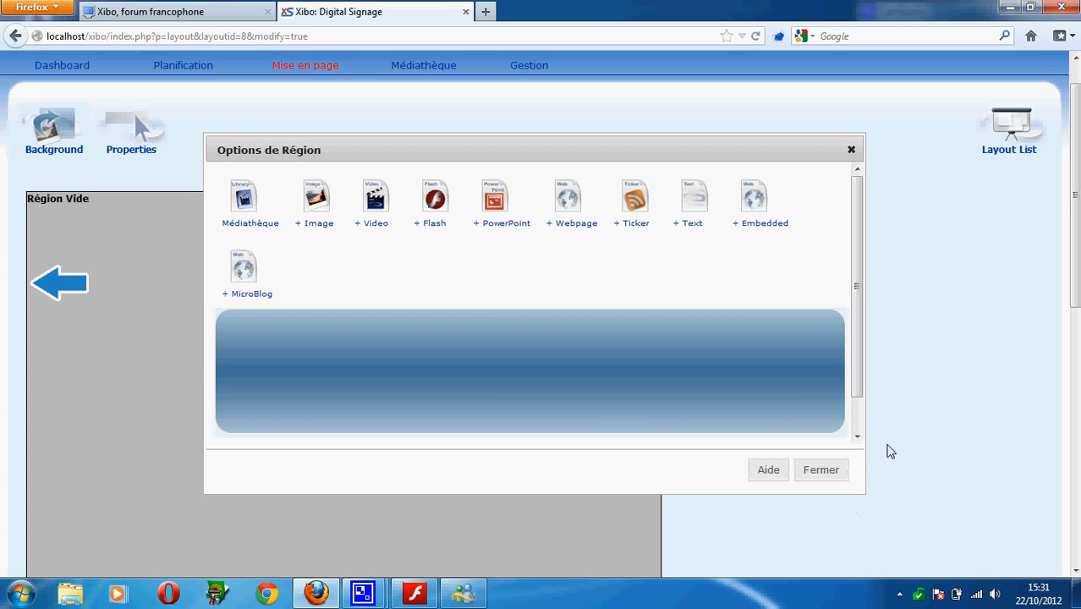
pyautogui.click(820, 470)
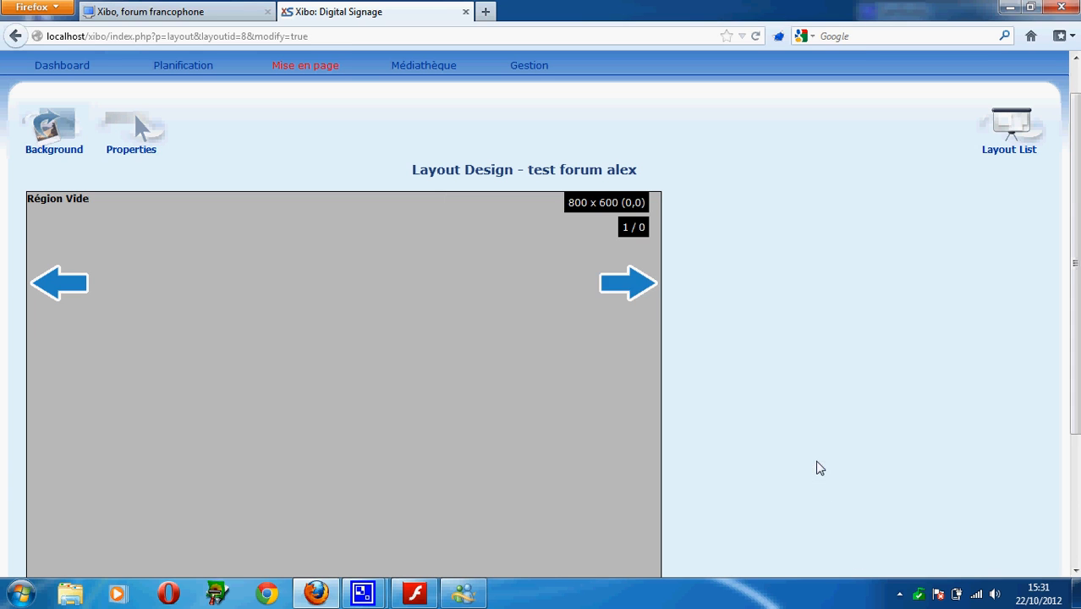
# - Open the media library and view the media types available for adding, then close the selection dialog
pyautogui.scroll(1, 818, 467)
pyautogui.click(433, 104)
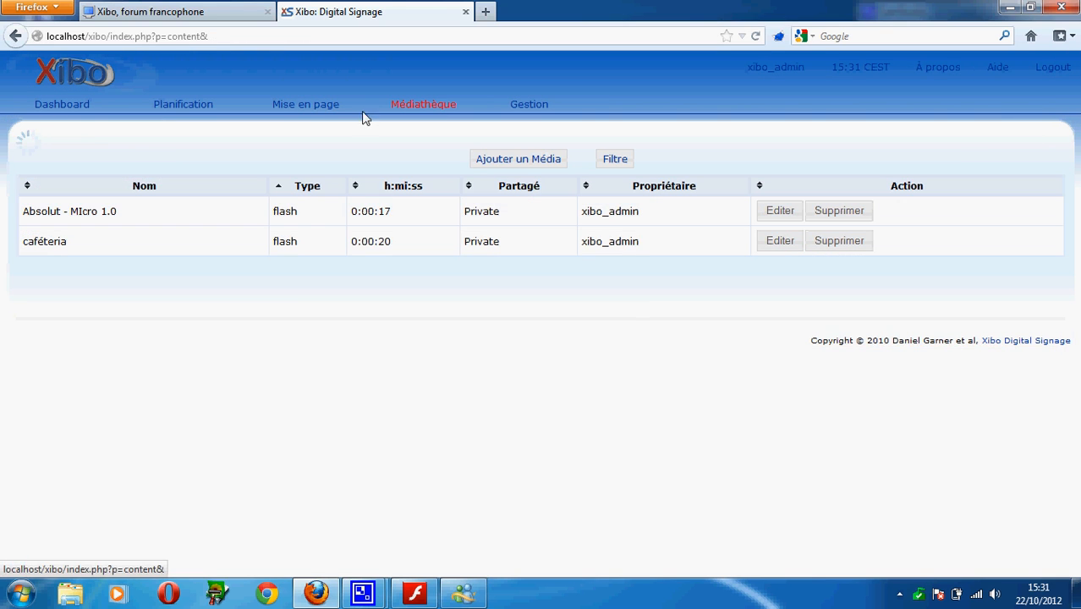
pyautogui.click(523, 158)
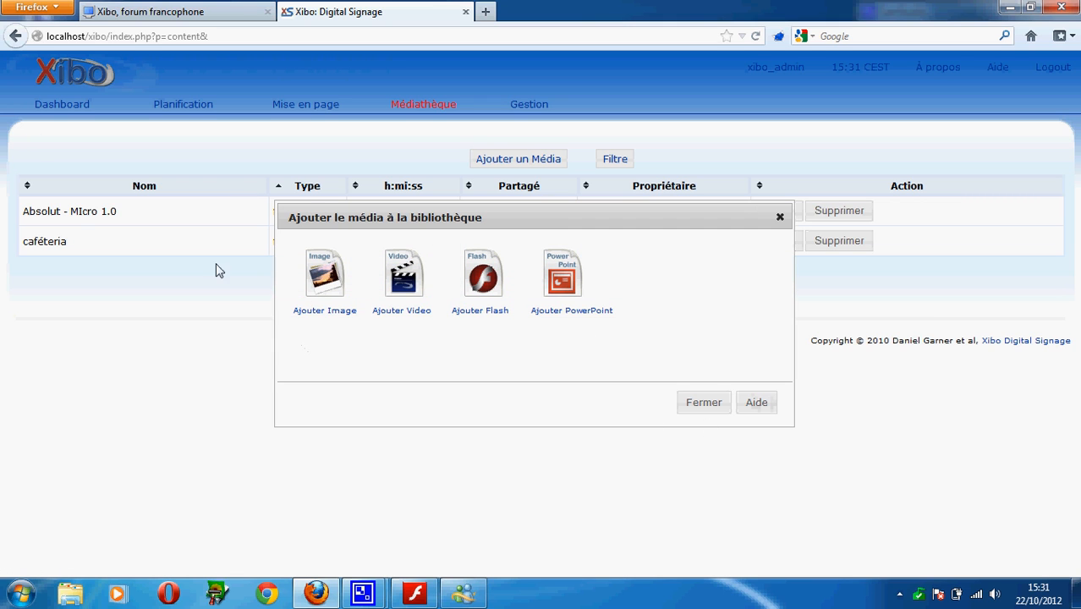
pyautogui.click(704, 402)
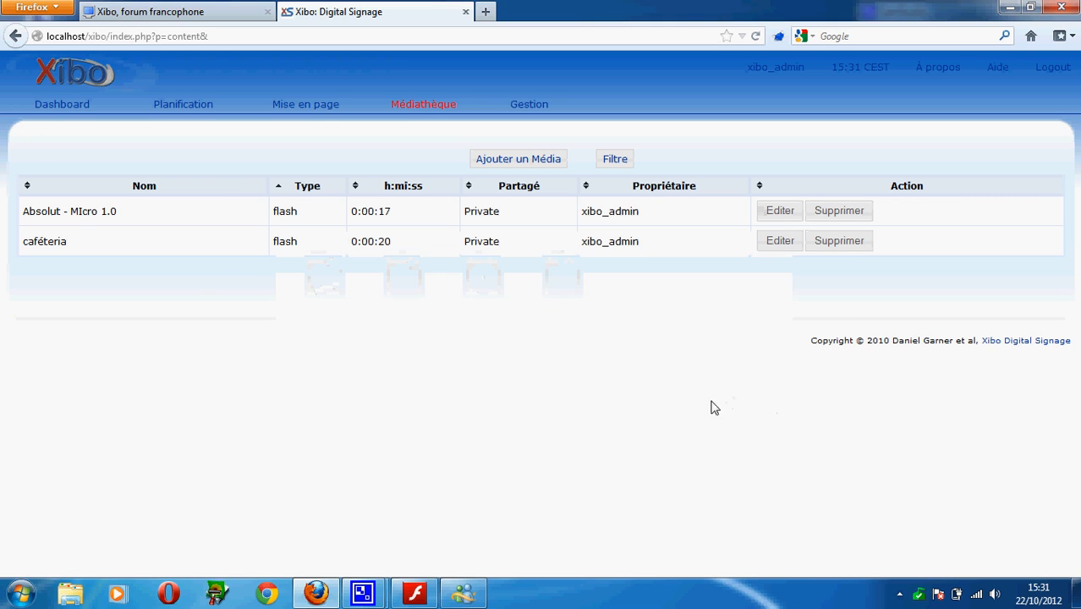
pyautogui.click(434, 100)
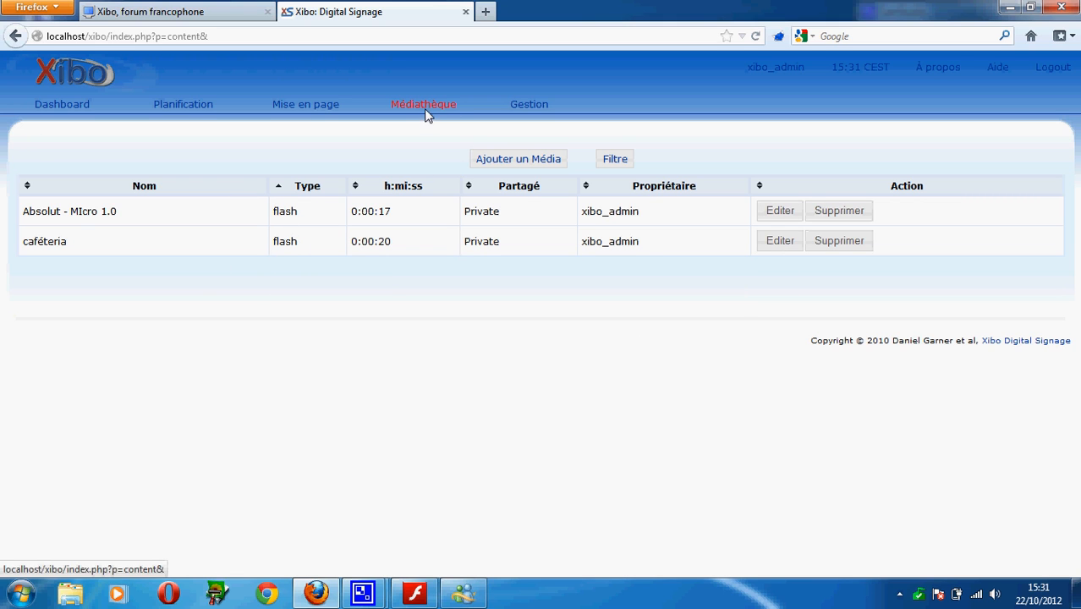
# - Return to the layout list and open the "test forum alex" layout for design
pyautogui.click(300, 104)
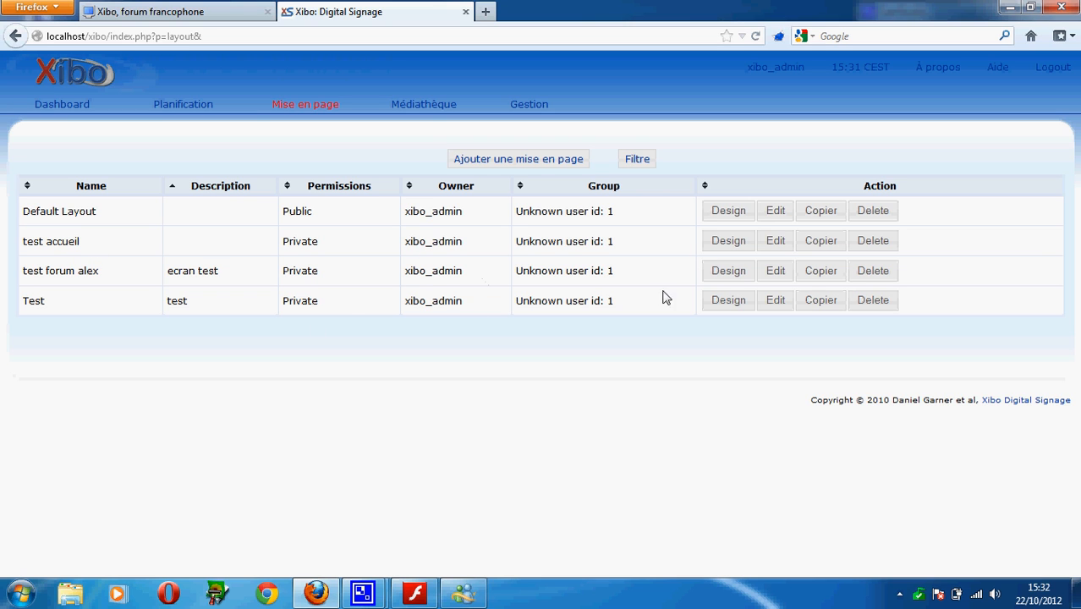
pyautogui.click(729, 301)
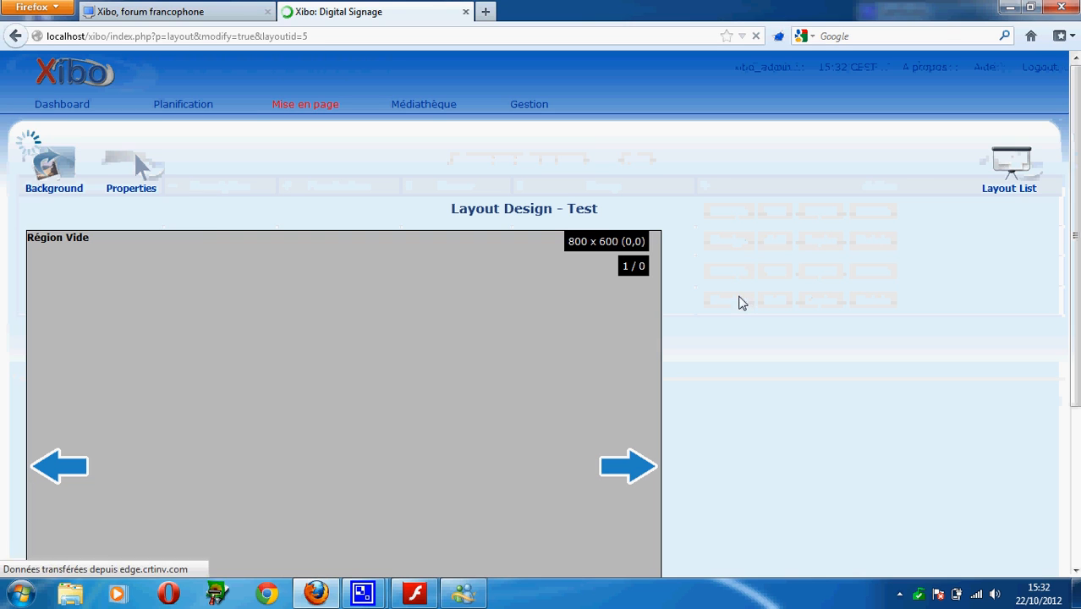
pyautogui.click(16, 36)
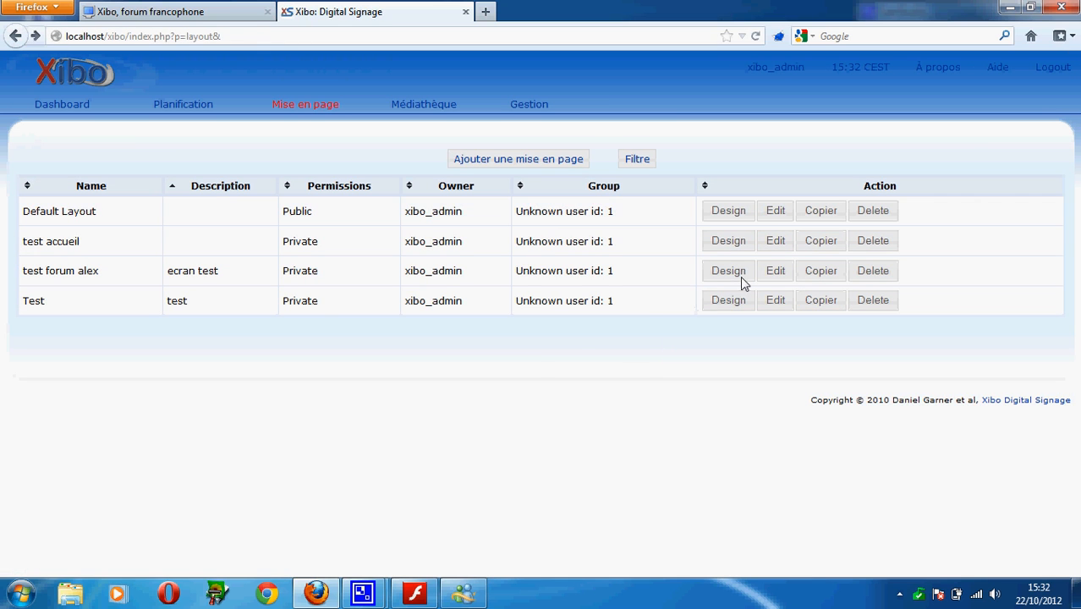
pyautogui.click(737, 273)
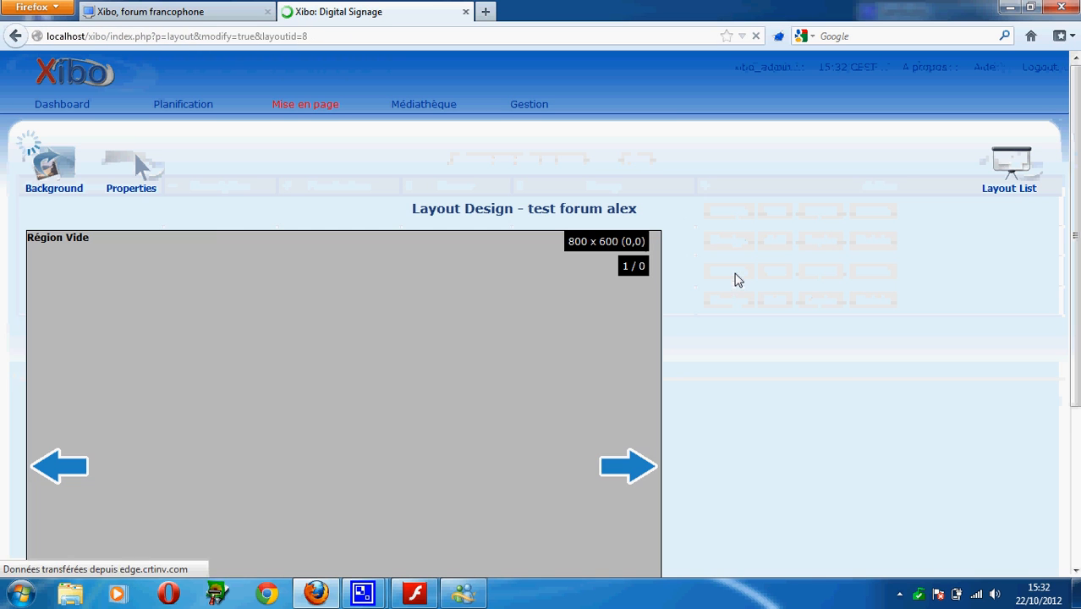
# - View the new text item form from the full-screen region's options and close it without adding anything
pyautogui.doubleClick(390, 383)
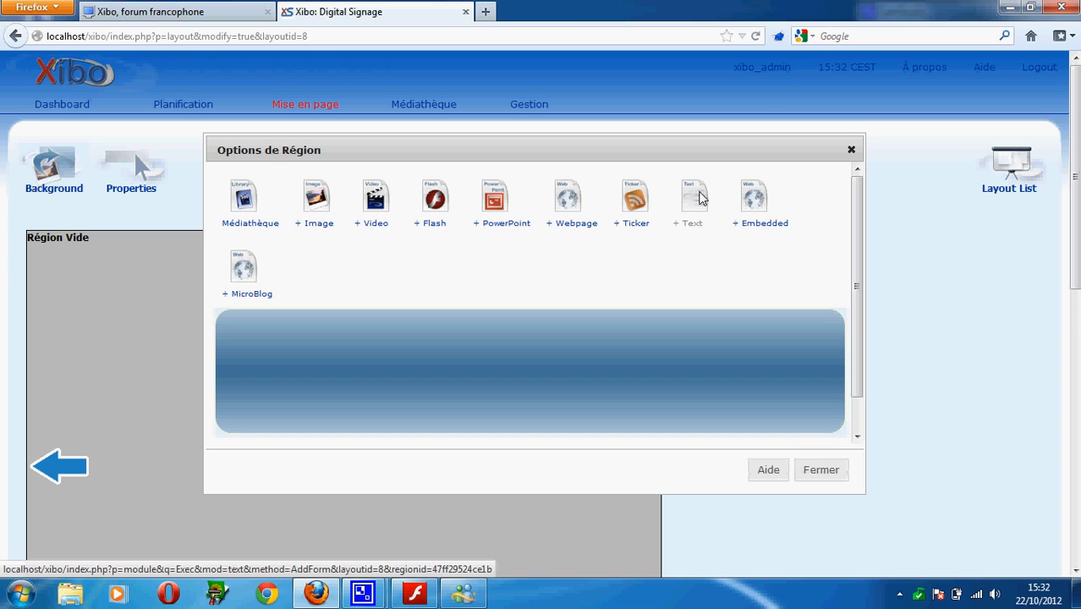
pyautogui.click(695, 198)
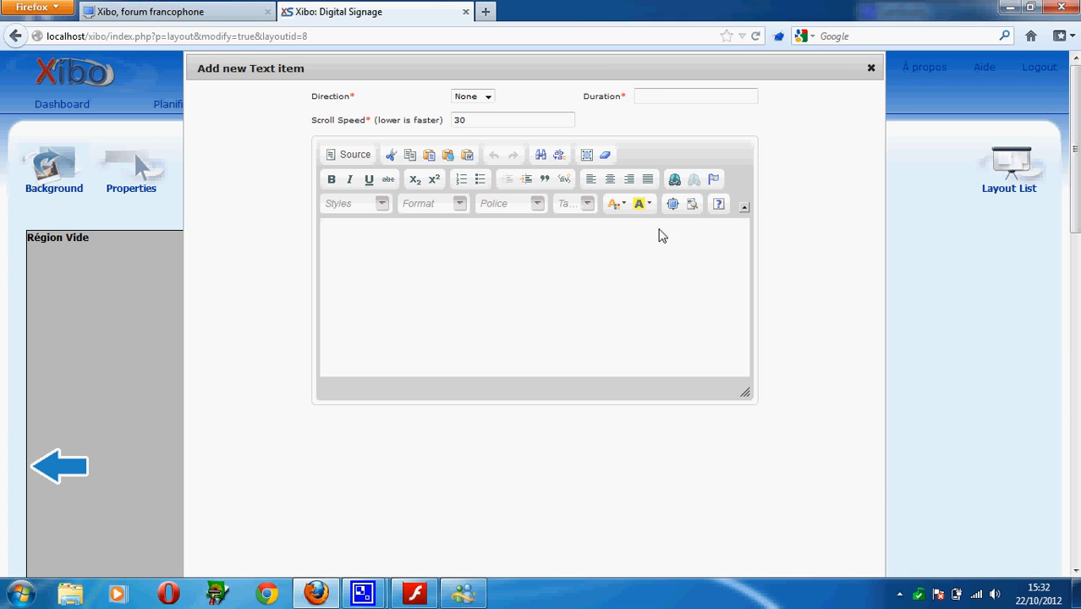
pyautogui.click(871, 69)
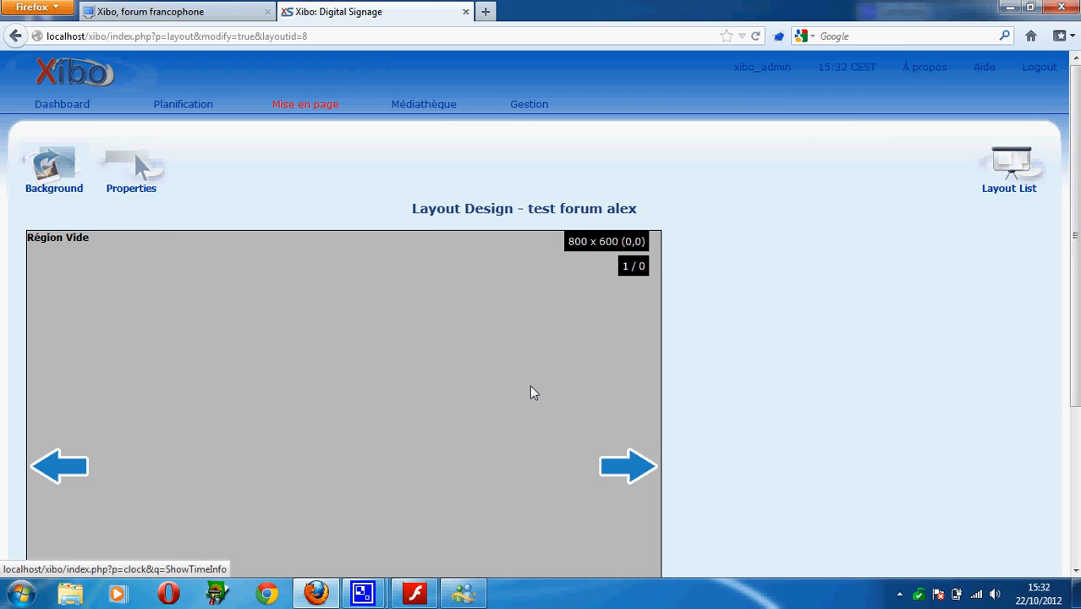
pyautogui.scroll(-3, 762, 254)
pyautogui.scroll(3, 811, 246)
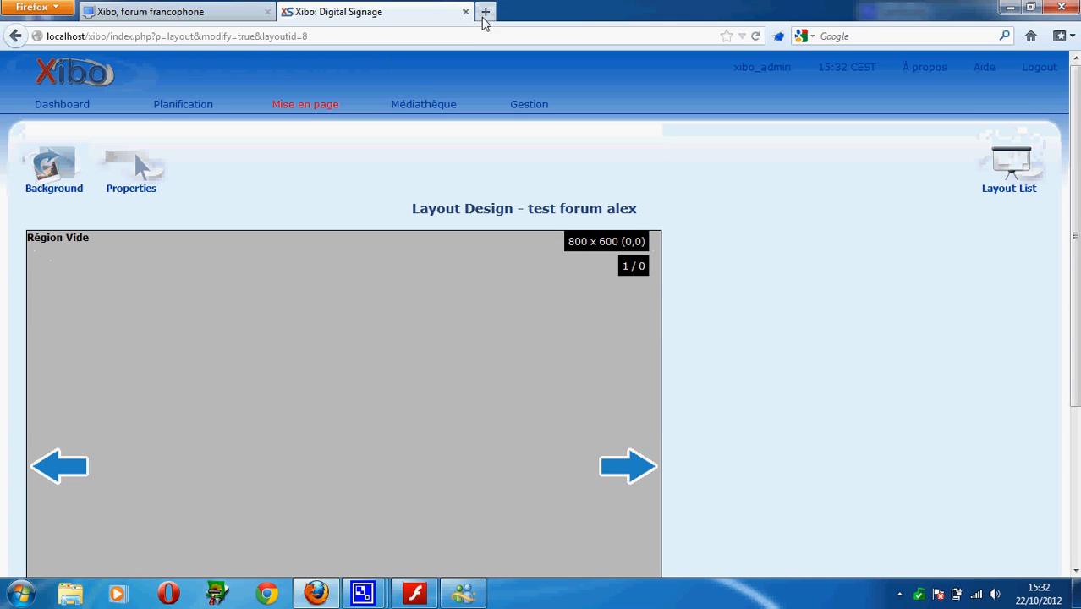
# - Open the media library and check the file formats and size limit for adding an image, then close the form
pyautogui.click(420, 110)
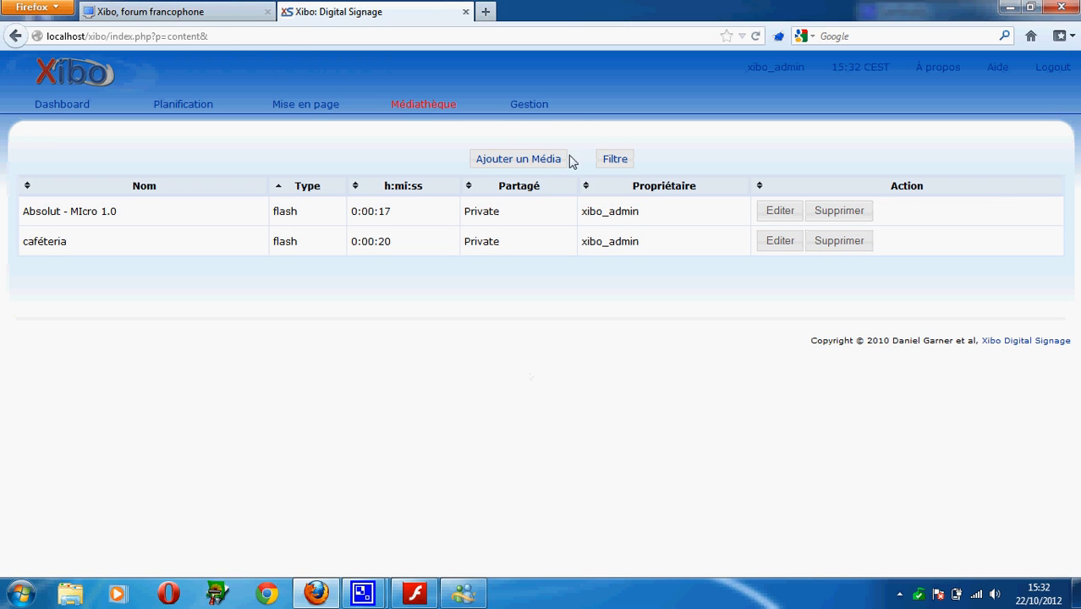
pyautogui.click(482, 165)
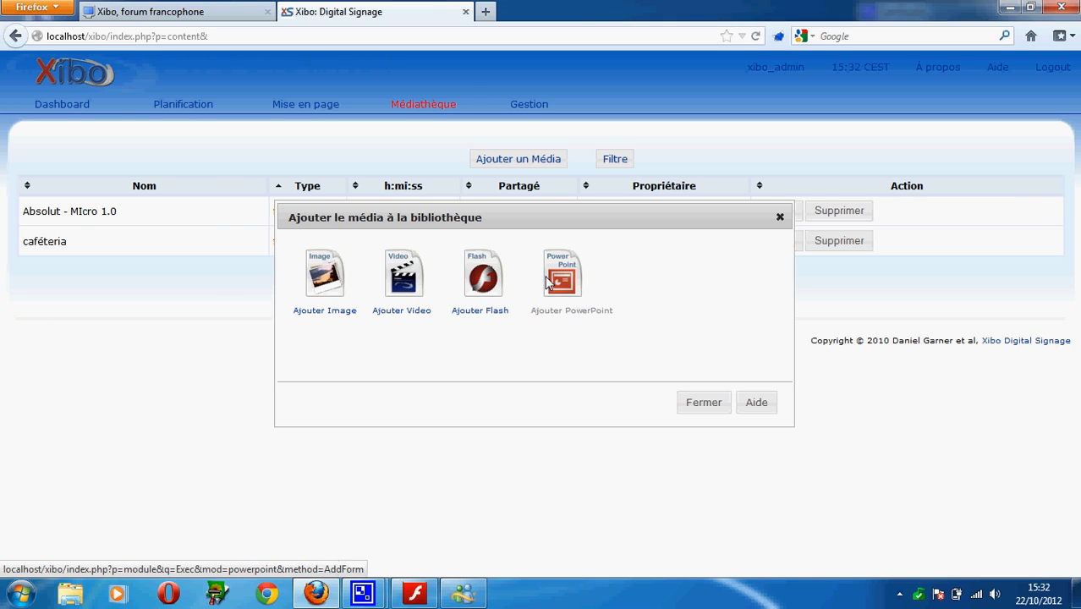
pyautogui.click(321, 279)
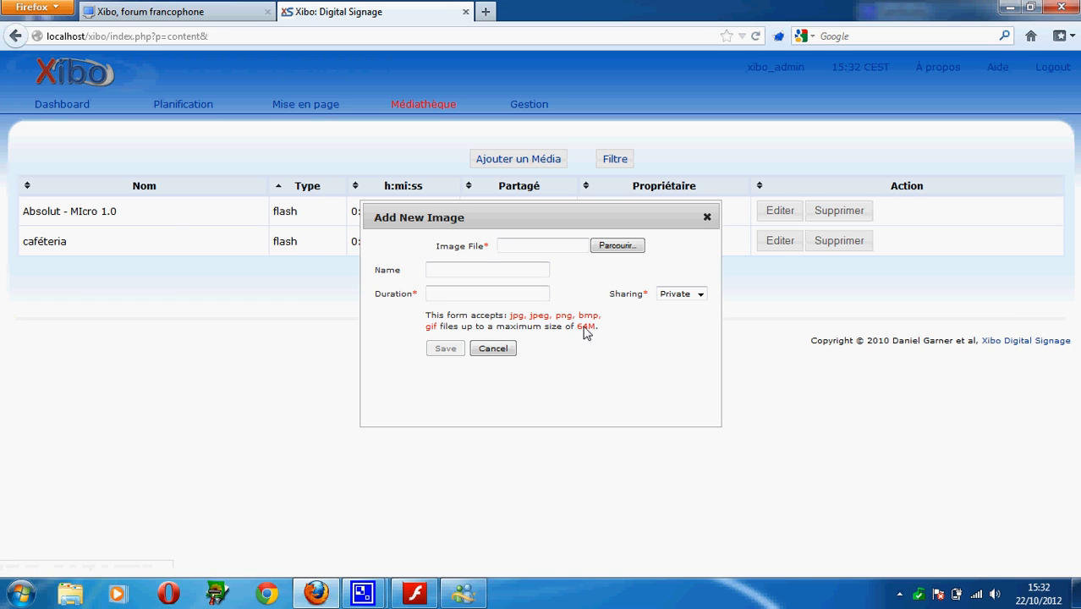
pyautogui.click(708, 218)
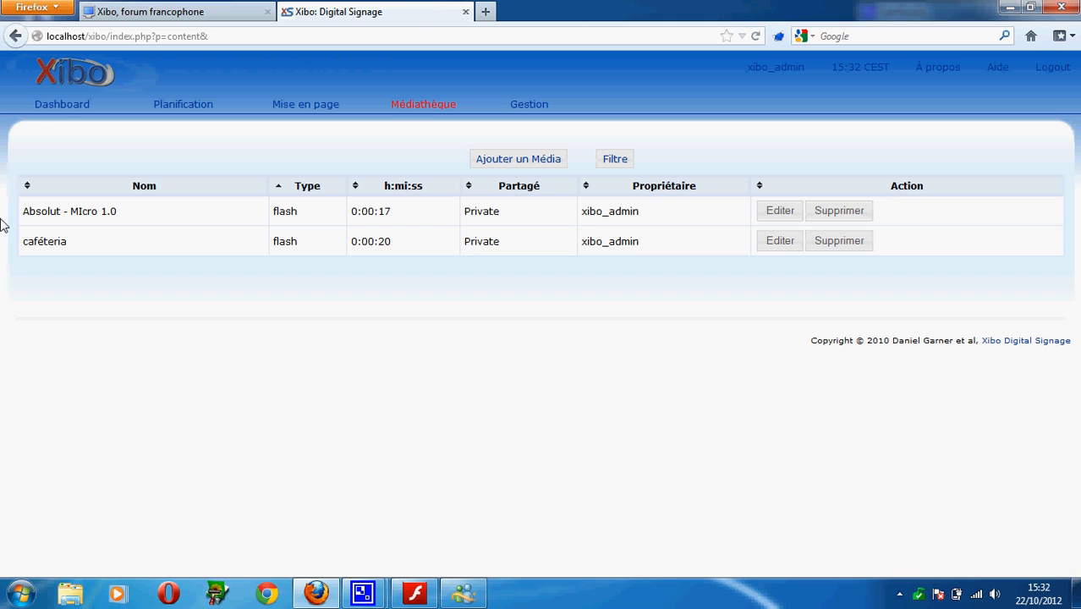
# - Check the accepted formats and size limit for adding a video to the library, then close the form
pyautogui.click(532, 161)
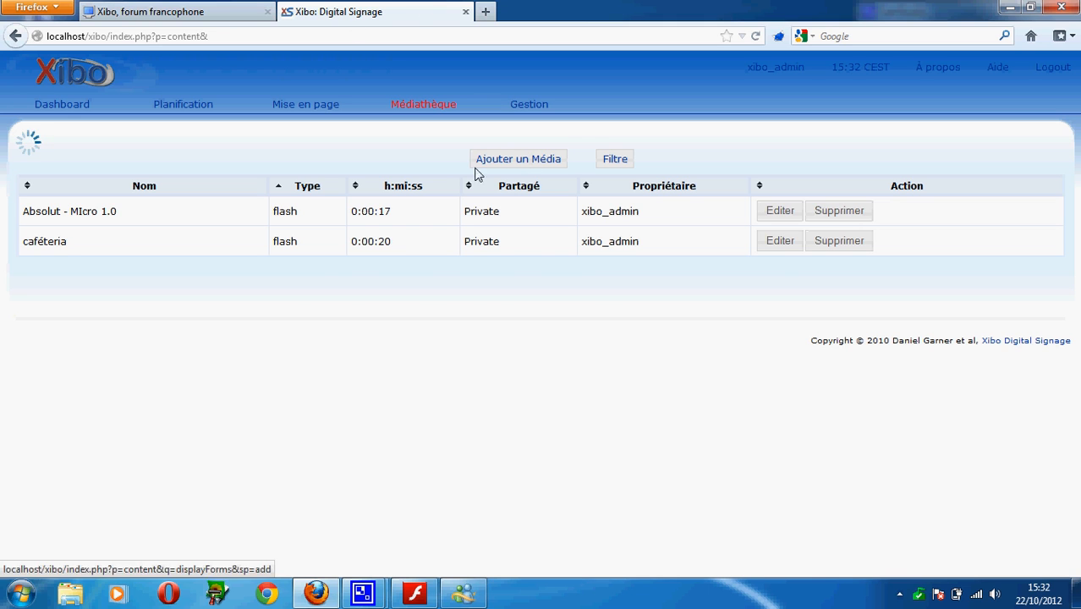
pyautogui.click(402, 316)
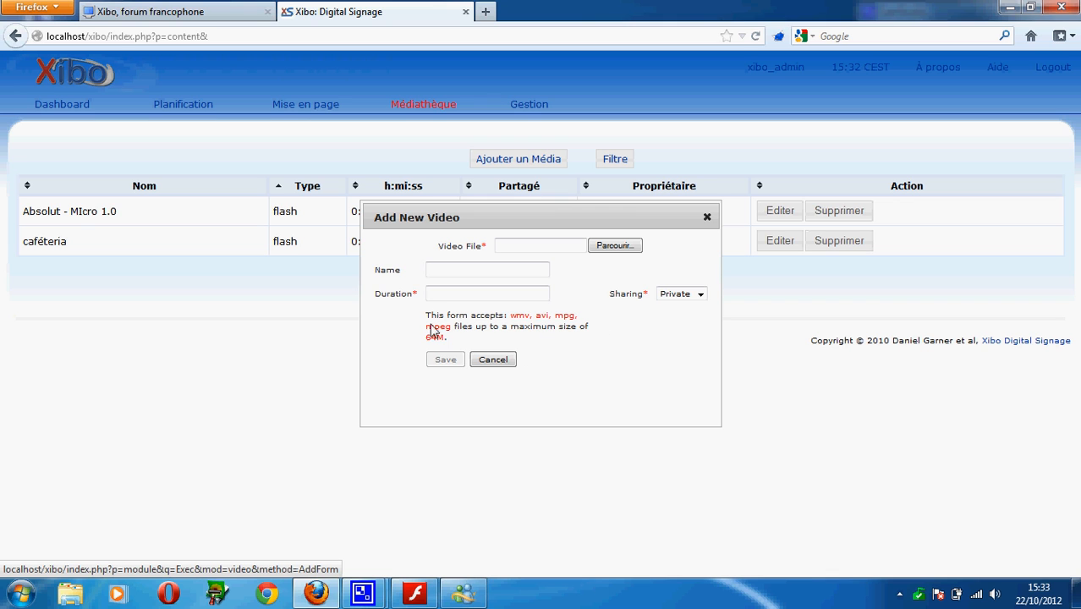
pyautogui.click(707, 217)
# - Check the accepted format and size limit for adding a Flash file to the library, then close the form
pyautogui.click(487, 161)
pyautogui.click(479, 275)
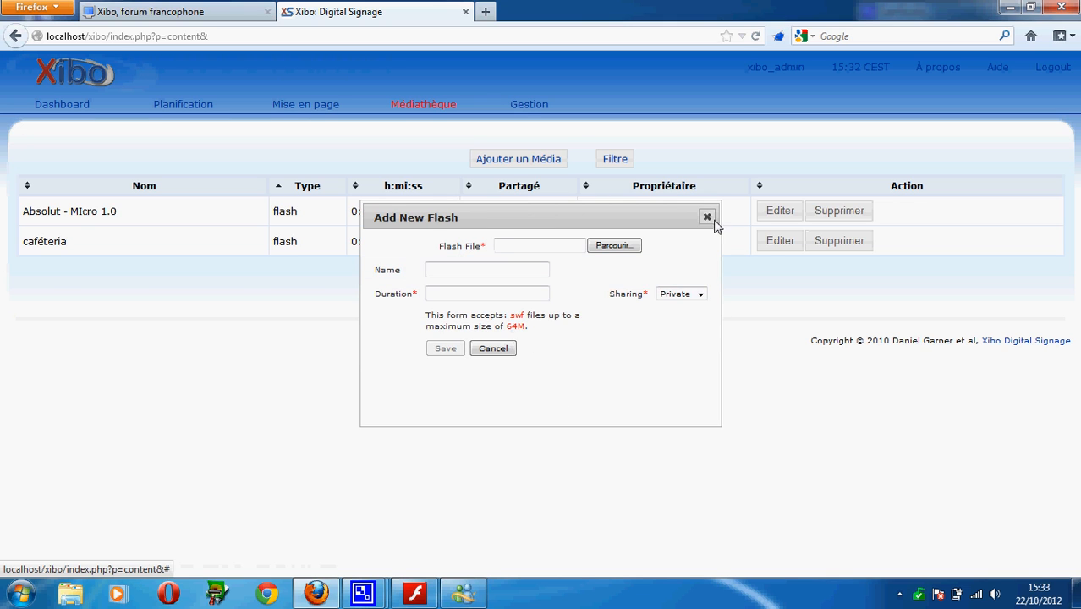
pyautogui.click(713, 220)
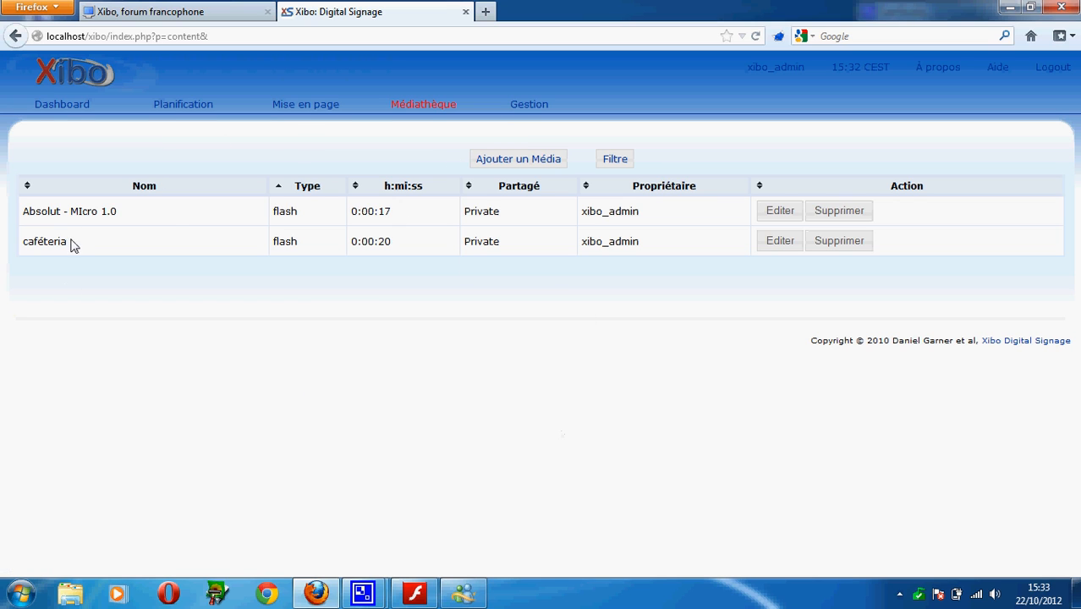
pyautogui.moveTo(167, 212); pyautogui.dragTo(145, 218)
pyautogui.click(20, 217)
pyautogui.click(144, 217)
# - Check the accepted formats and size limit for adding a PowerPoint file to the library, then close the form
pyautogui.click(518, 160)
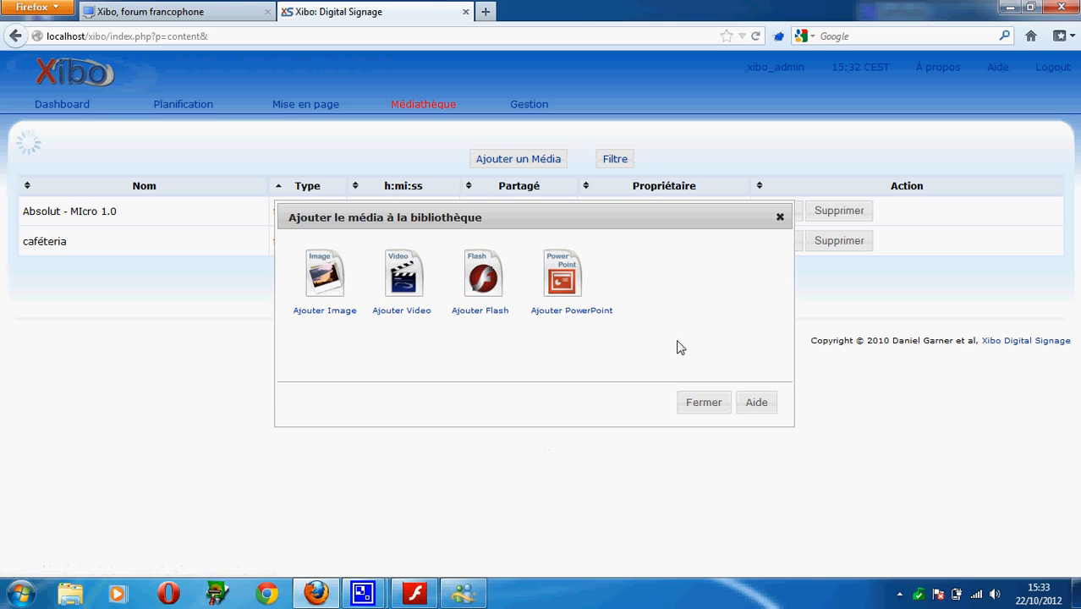
pyautogui.click(572, 283)
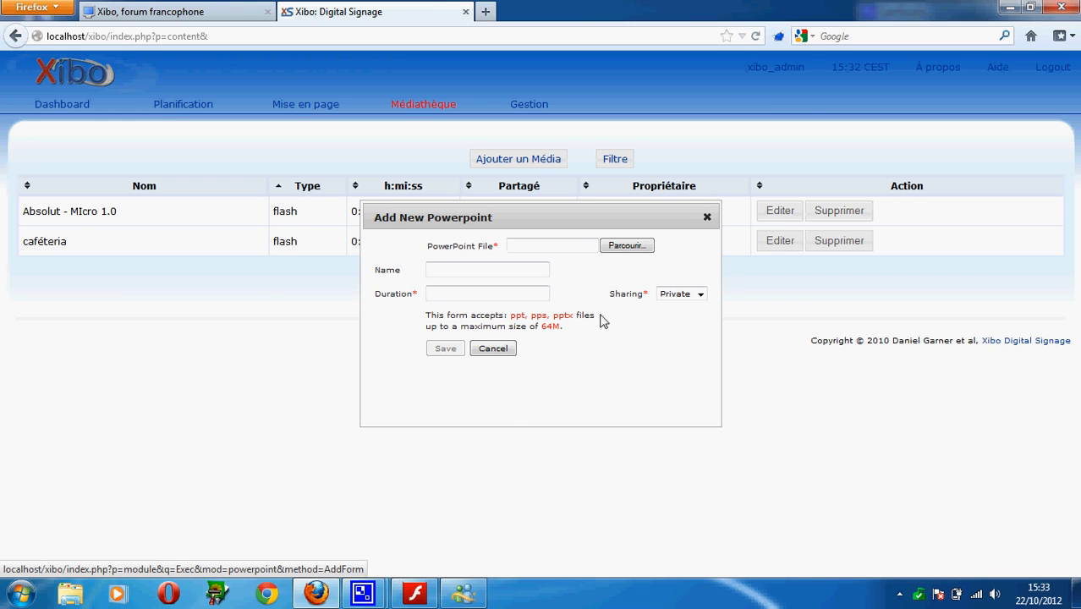
pyautogui.click(708, 218)
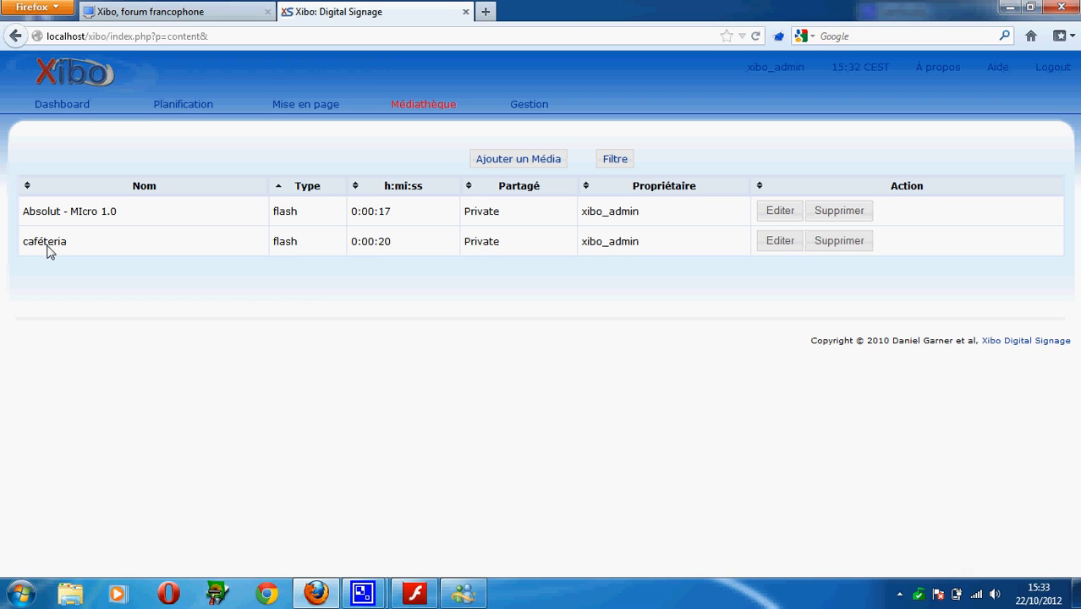
# - Examine the media entries in the library, comparing their names, types, durations, sharing and owners
pyautogui.moveTo(169, 215); pyautogui.dragTo(61, 216)
pyautogui.click(92, 224)
pyautogui.moveTo(650, 225); pyautogui.dragTo(26, 213)
pyautogui.click(61, 247)
pyautogui.moveTo(290, 226); pyautogui.dragTo(128, 215)
pyautogui.click(106, 200)
pyautogui.moveTo(651, 216); pyautogui.dragTo(33, 199)
pyautogui.click(144, 264)
pyautogui.moveTo(656, 218)
pyautogui.mouseDown()
pyautogui.moveTo(261, 225)
pyautogui.moveTo(4, 212)
pyautogui.moveTo(645, 232)
pyautogui.mouseUp()
pyautogui.click(36, 218)
pyautogui.click(646, 233)
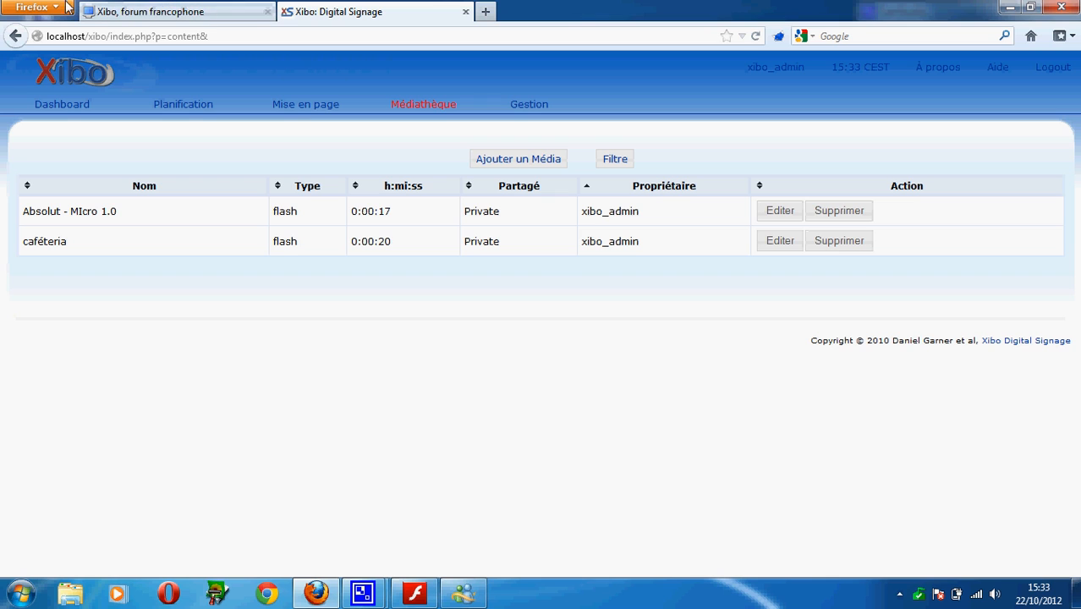
pyautogui.moveTo(659, 218); pyautogui.dragTo(28, 218)
pyautogui.click(380, 417)
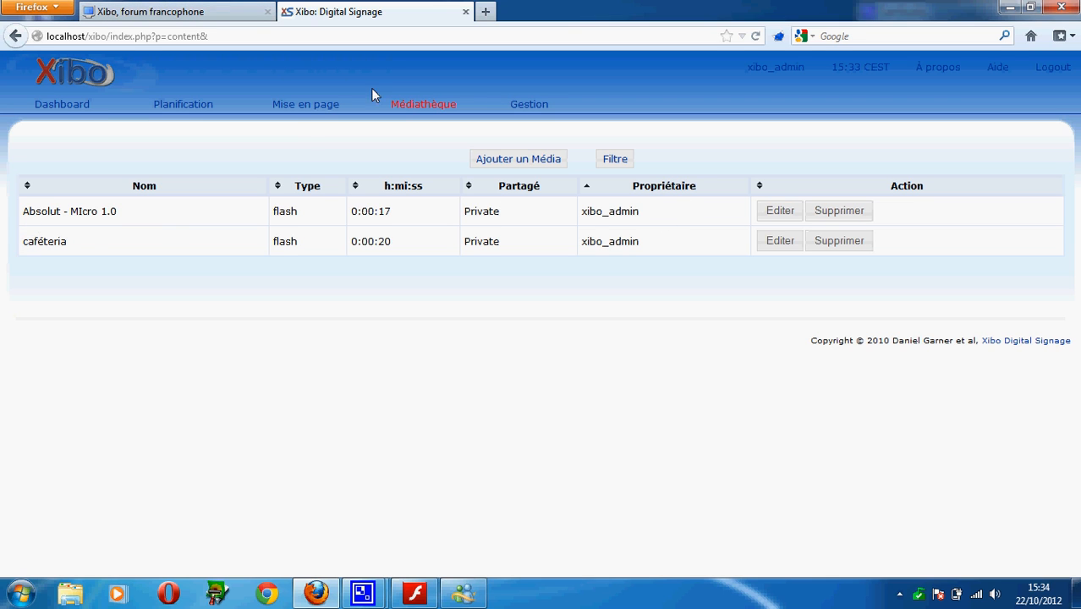
# - Open the "test forum alex" layout for design and bring up the options of its empty region
pyautogui.click(292, 105)
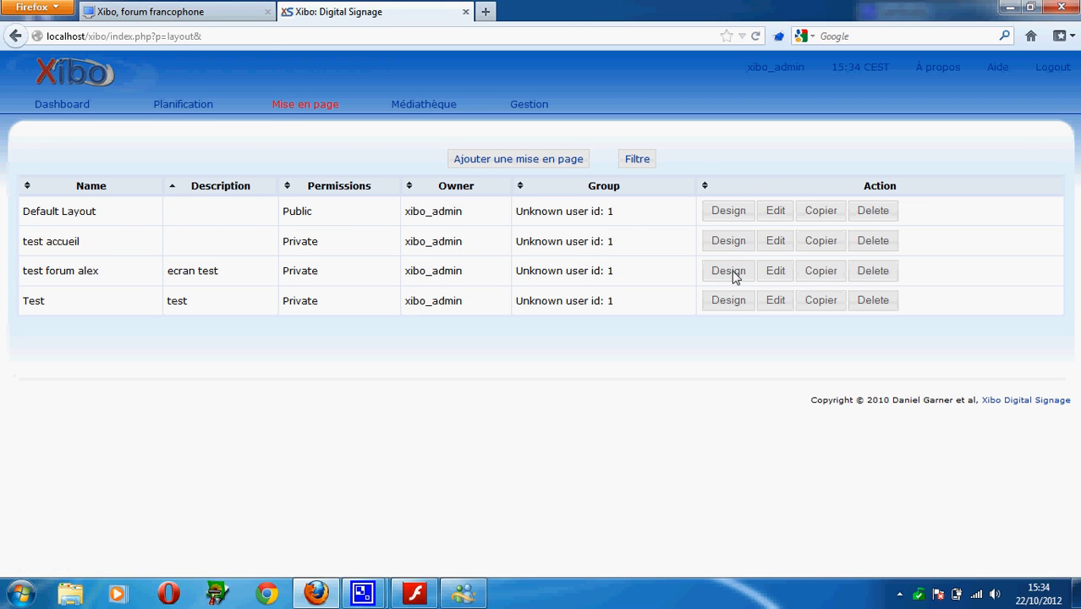
pyautogui.click(733, 272)
pyautogui.scroll(-5, 860, 320)
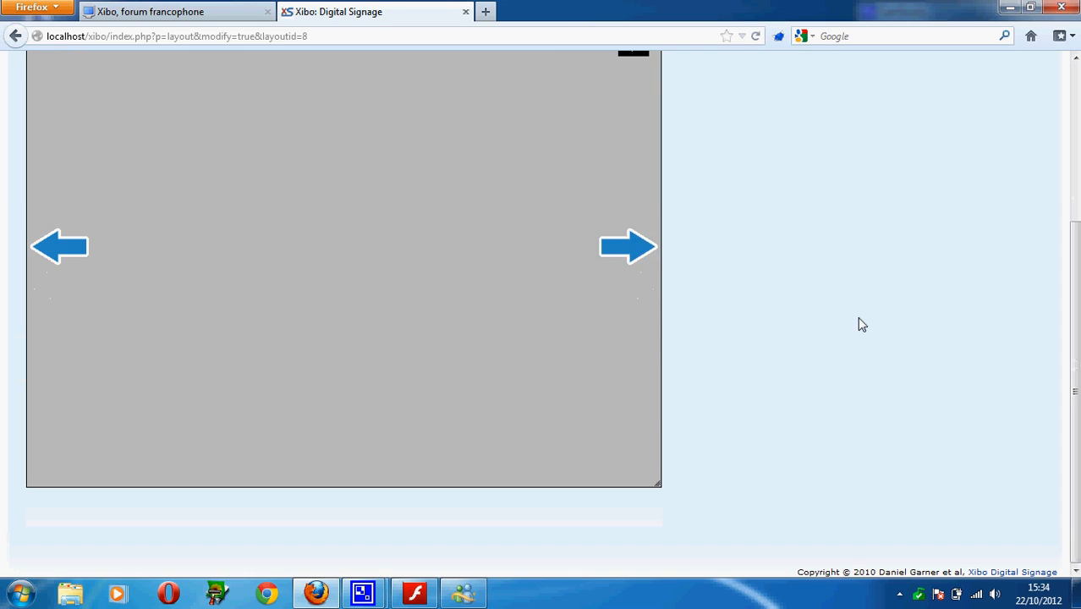
pyautogui.scroll(2, 965, 330)
pyautogui.scroll(-2, 906, 305)
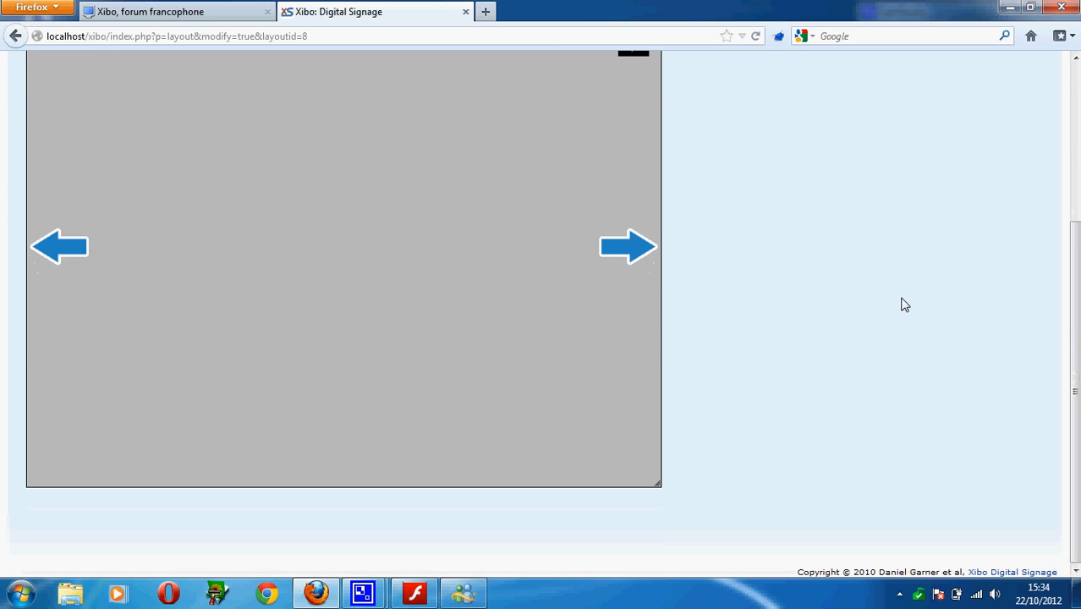
pyautogui.scroll(2, 903, 302)
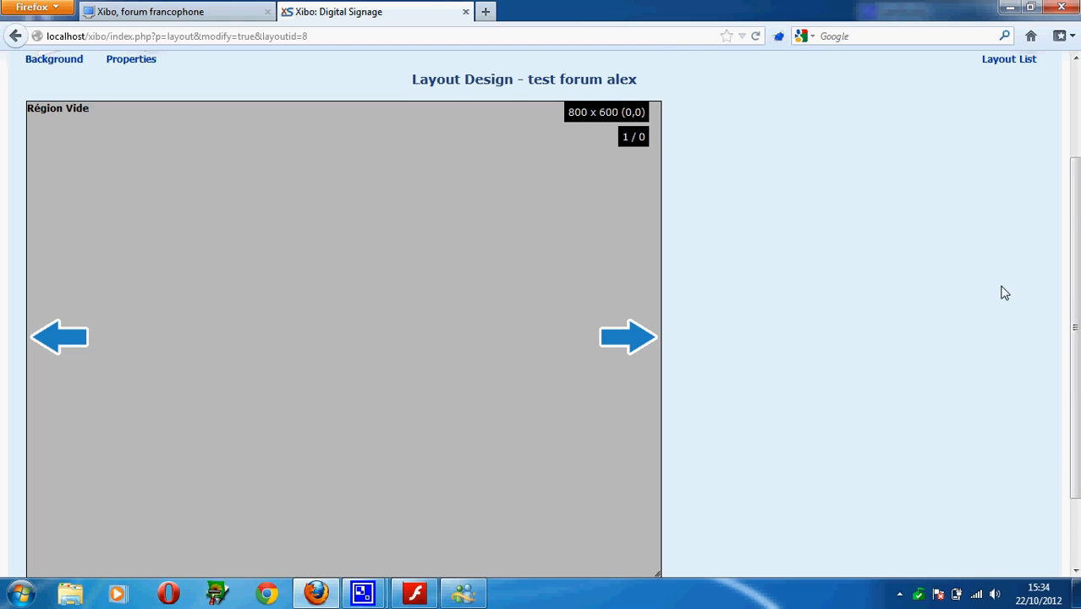
pyautogui.scroll(-2, 974, 283)
pyautogui.scroll(3, 905, 273)
pyautogui.doubleClick(402, 302)
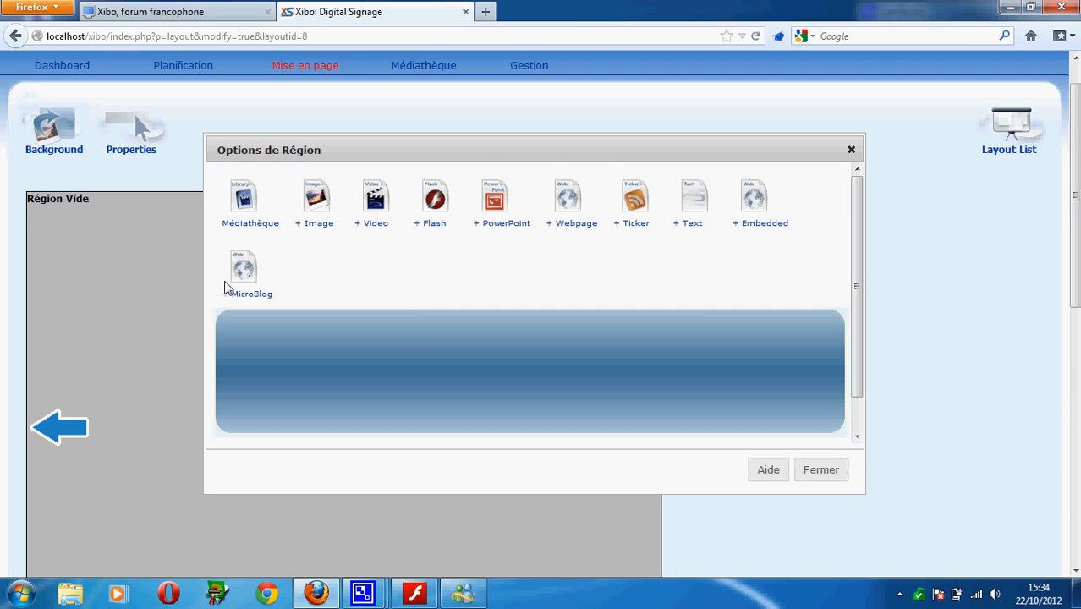
# - Assign the library Flash items "Absolut - MIcro 1.0" and "caféteria" to the region, then close the region options
pyautogui.click(423, 197)
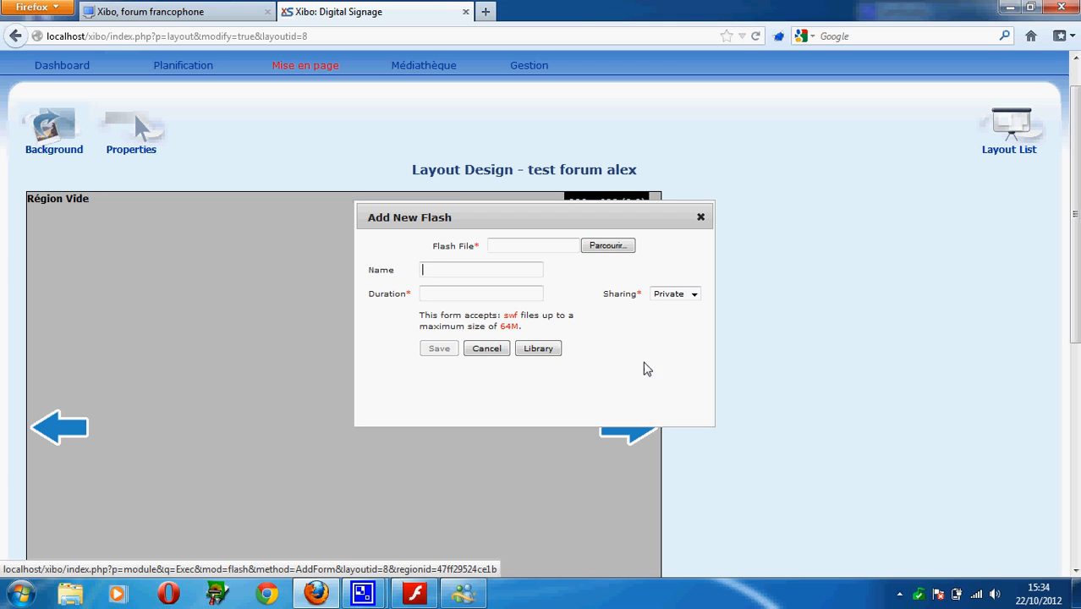
pyautogui.click(538, 348)
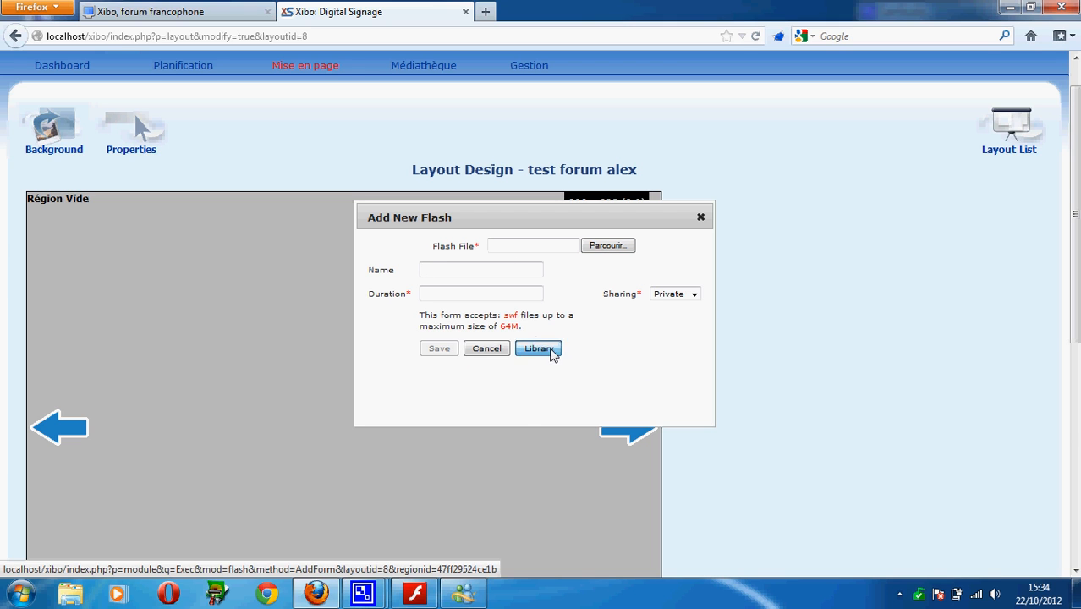
pyautogui.click(647, 258)
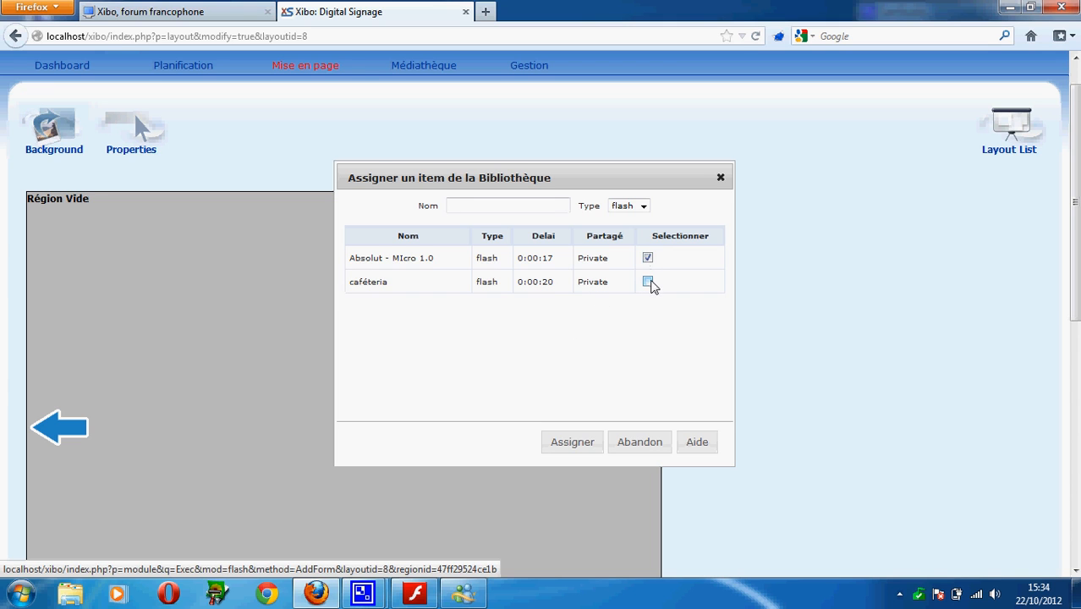
pyautogui.click(648, 281)
pyautogui.click(574, 444)
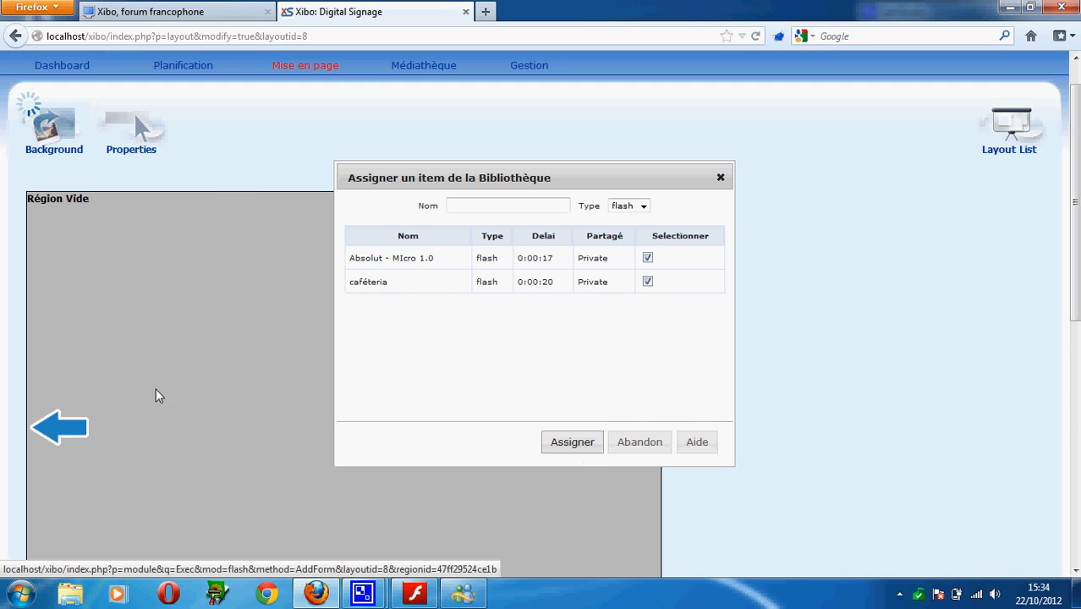
pyautogui.scroll(-5, 903, 302)
pyautogui.scroll(5, 892, 336)
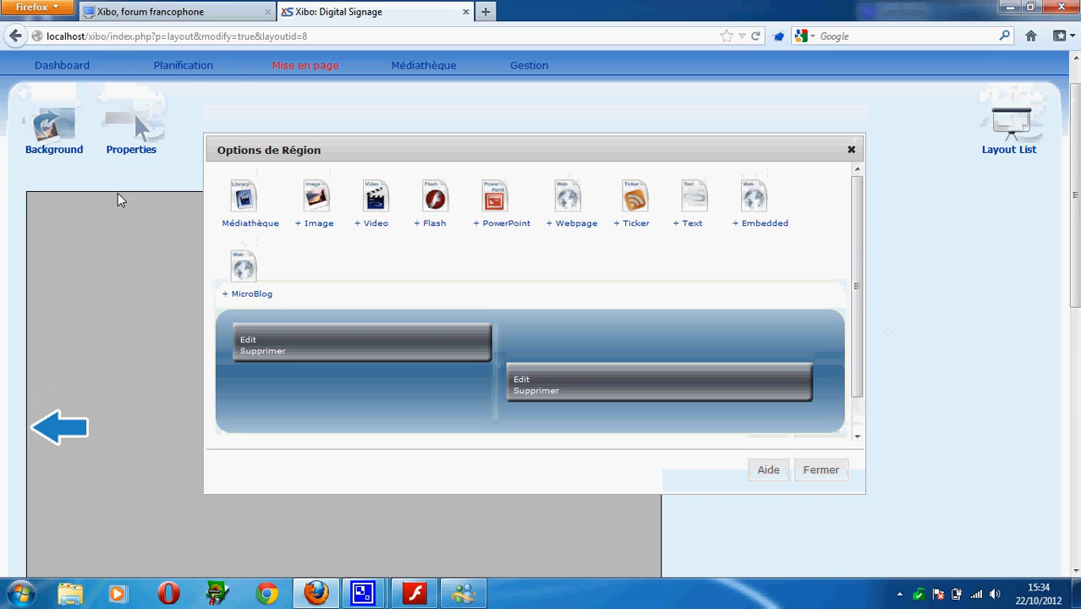
pyautogui.moveTo(333, 361)
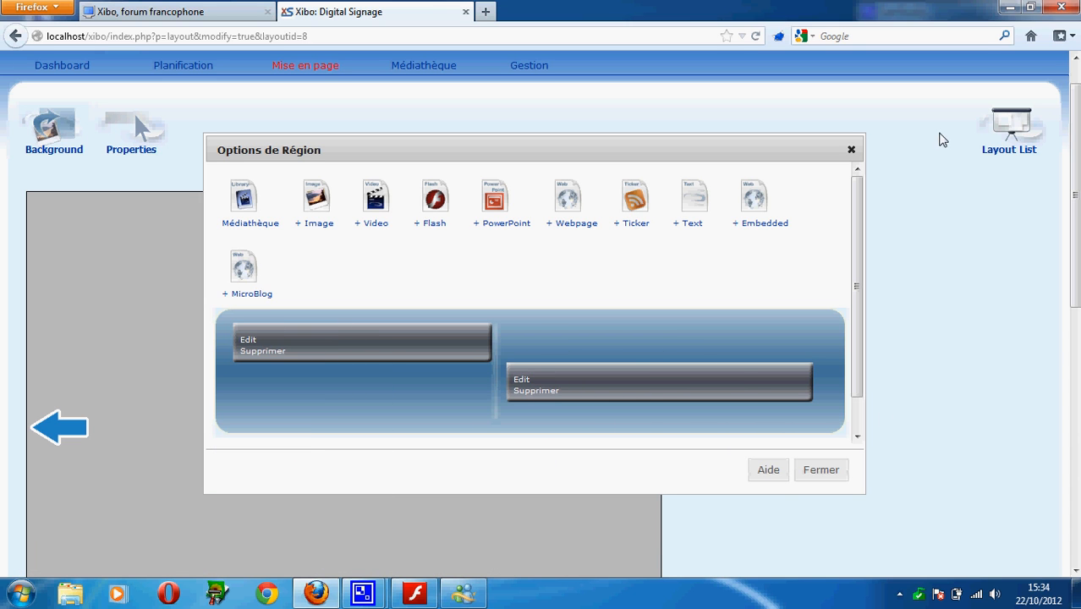
pyautogui.click(819, 471)
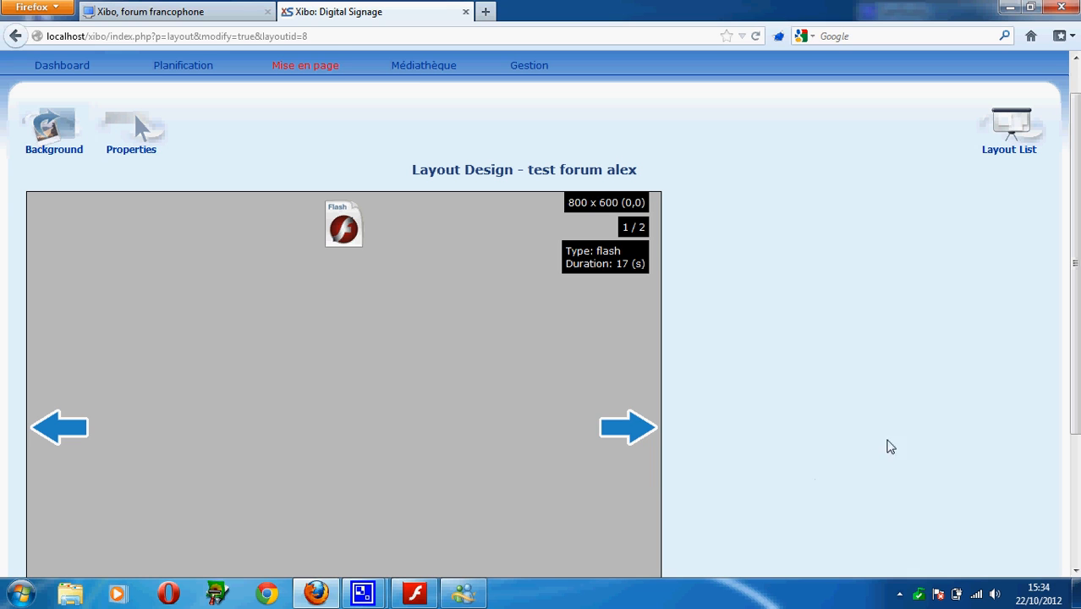
# - Review the name and duration fields for adding a Flash file to the media library, then cancel without adding anything
pyautogui.click(423, 66)
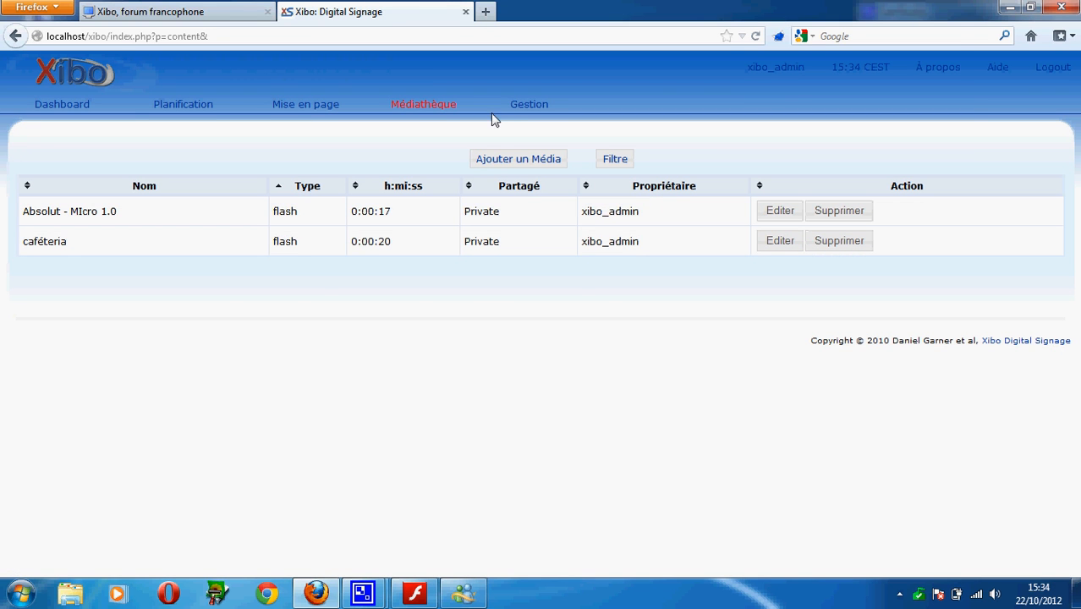
pyautogui.click(512, 160)
pyautogui.click(483, 342)
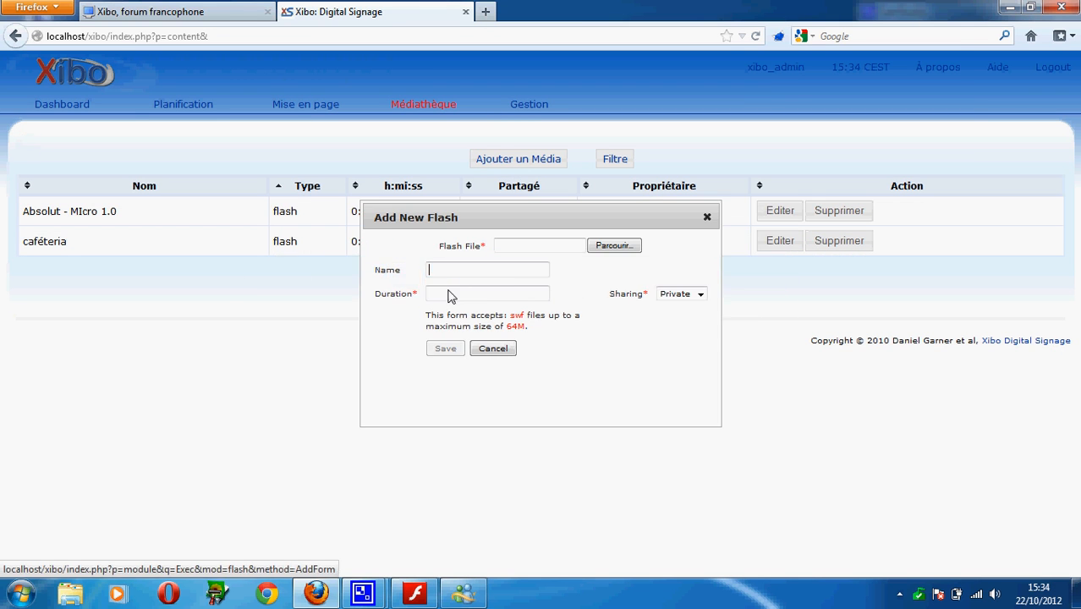
pyautogui.click(439, 271)
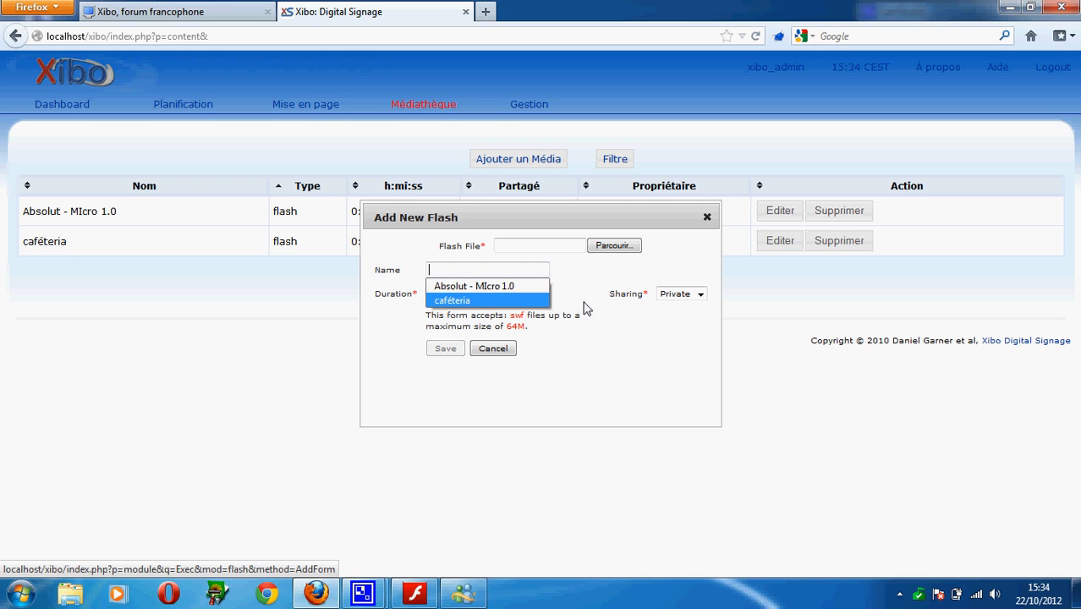
pyautogui.click(479, 296)
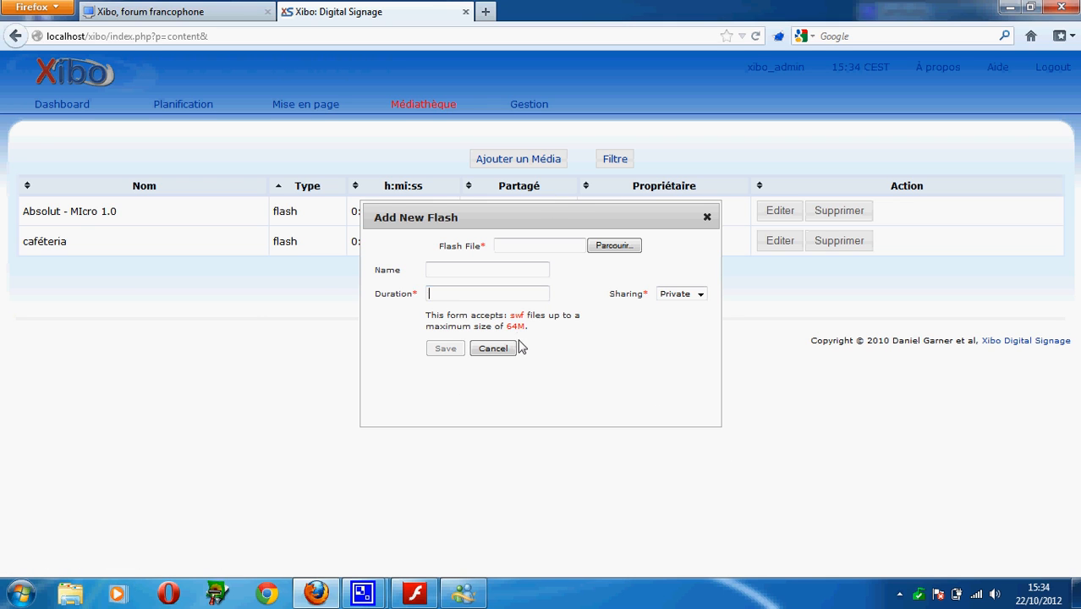
pyautogui.click(495, 348)
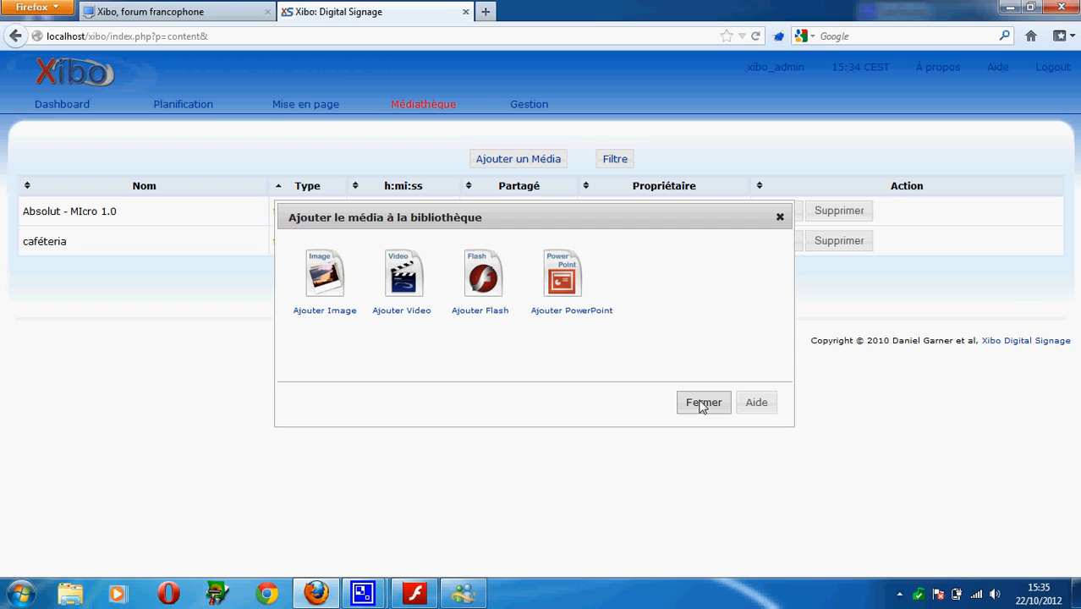
pyautogui.click(701, 403)
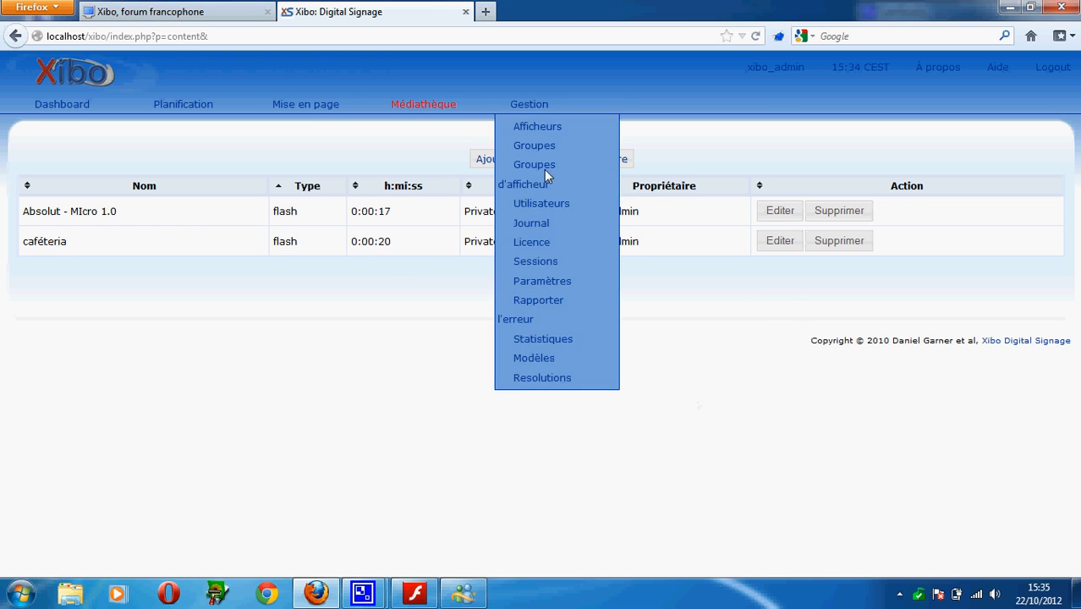
# - Reopen the "test forum alex" layout for design
pyautogui.click(327, 107)
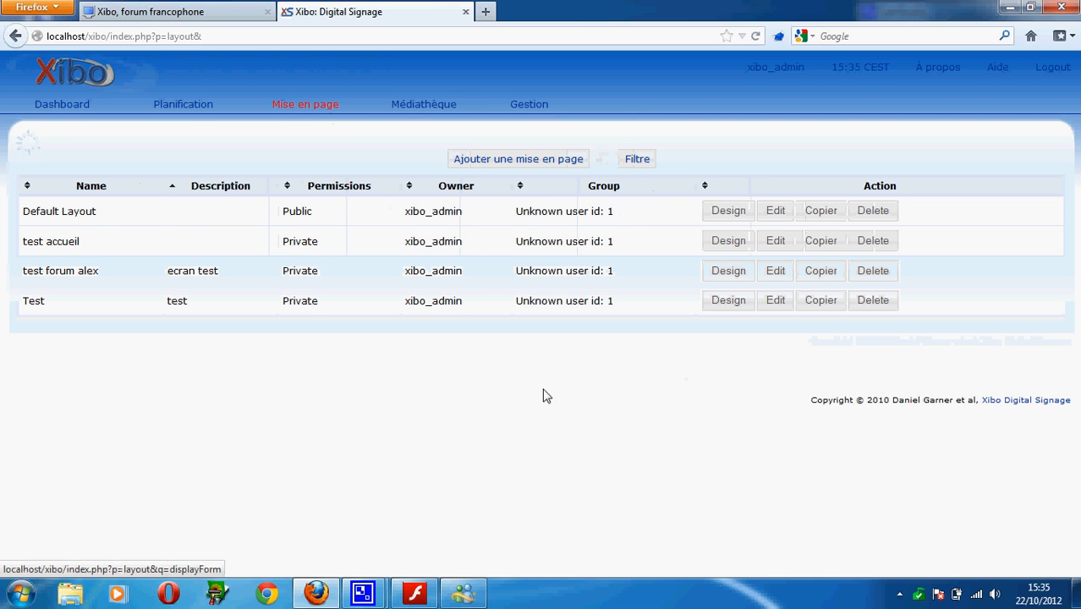
pyautogui.click(725, 271)
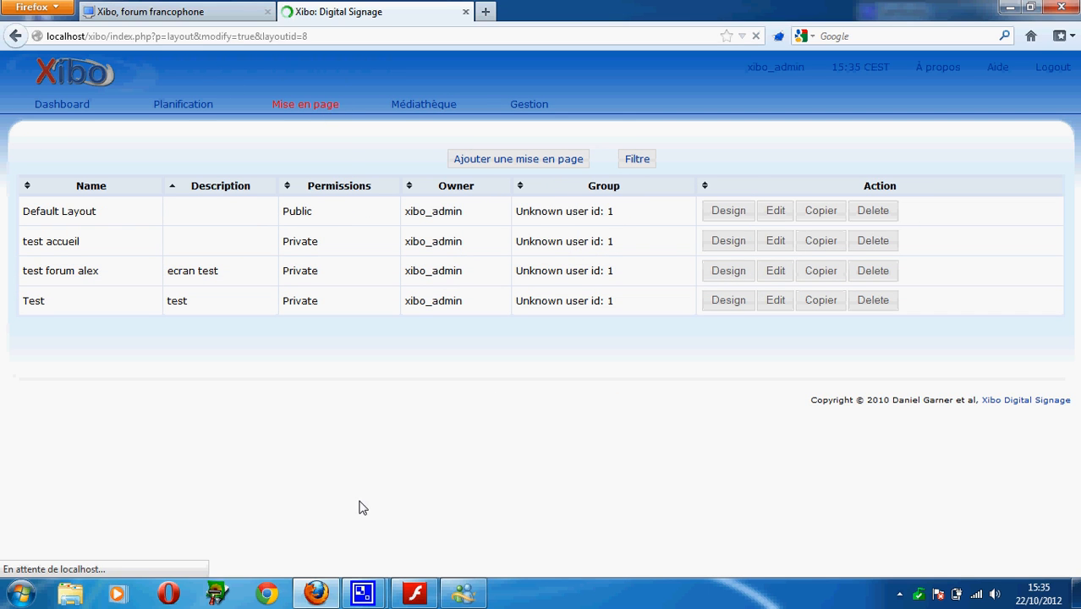
pyautogui.moveTo(363, 593)
pyautogui.click(294, 500)
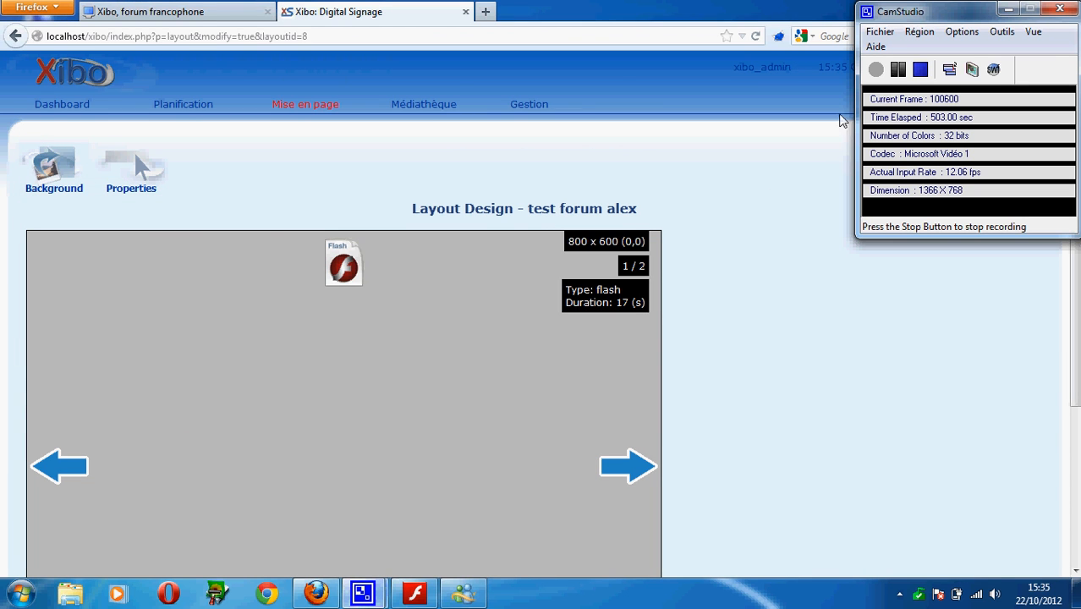
pyautogui.click(898, 69)
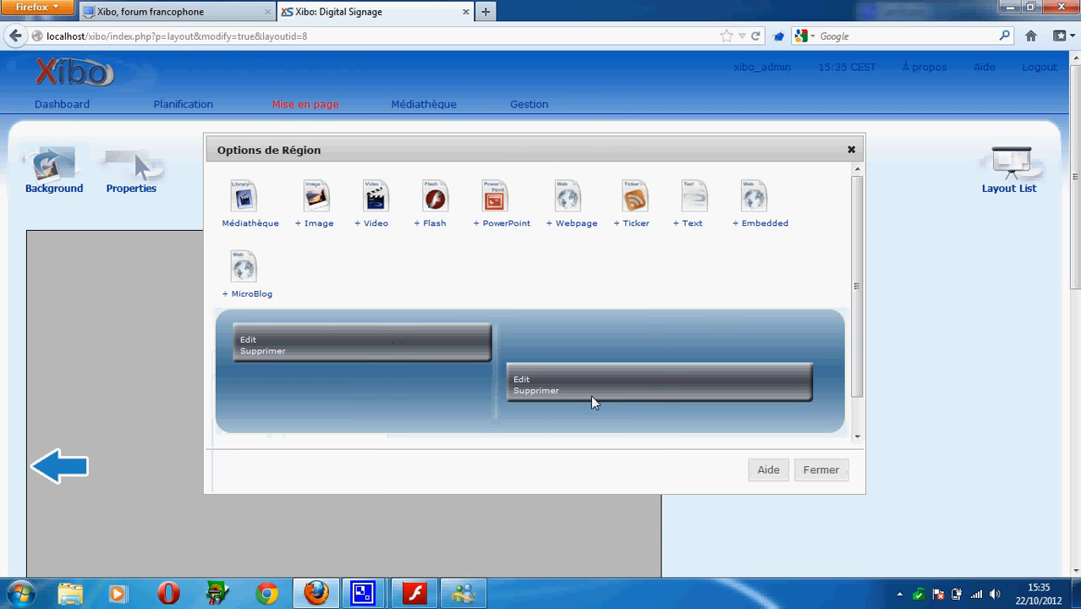
# - Examine the media types and the assigned Flash entries in the region's options, then close the options
pyautogui.scroll(-1, 768, 297)
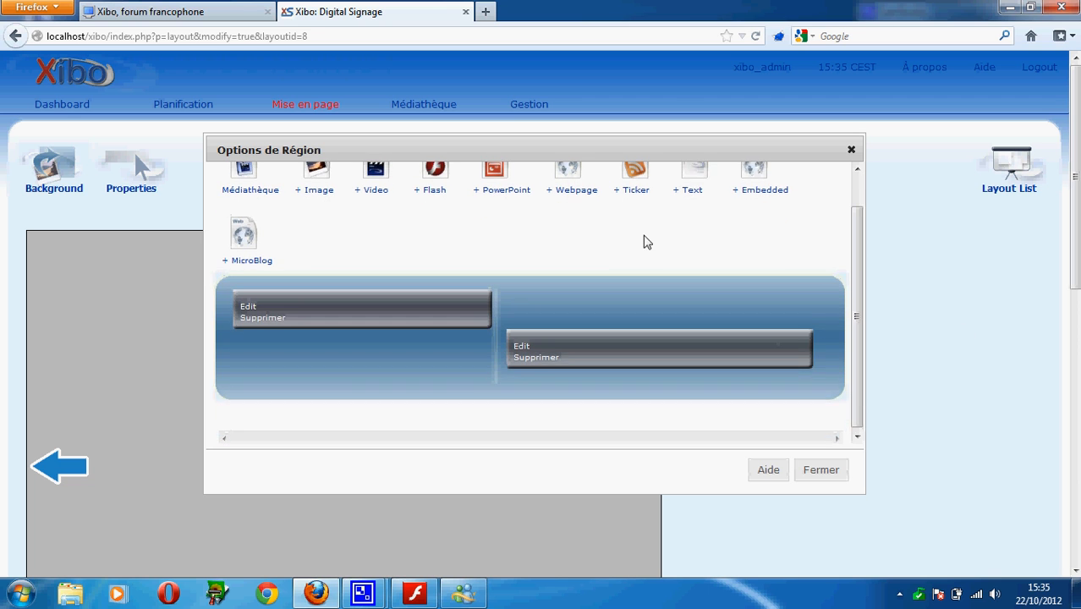
pyautogui.scroll(1, 645, 239)
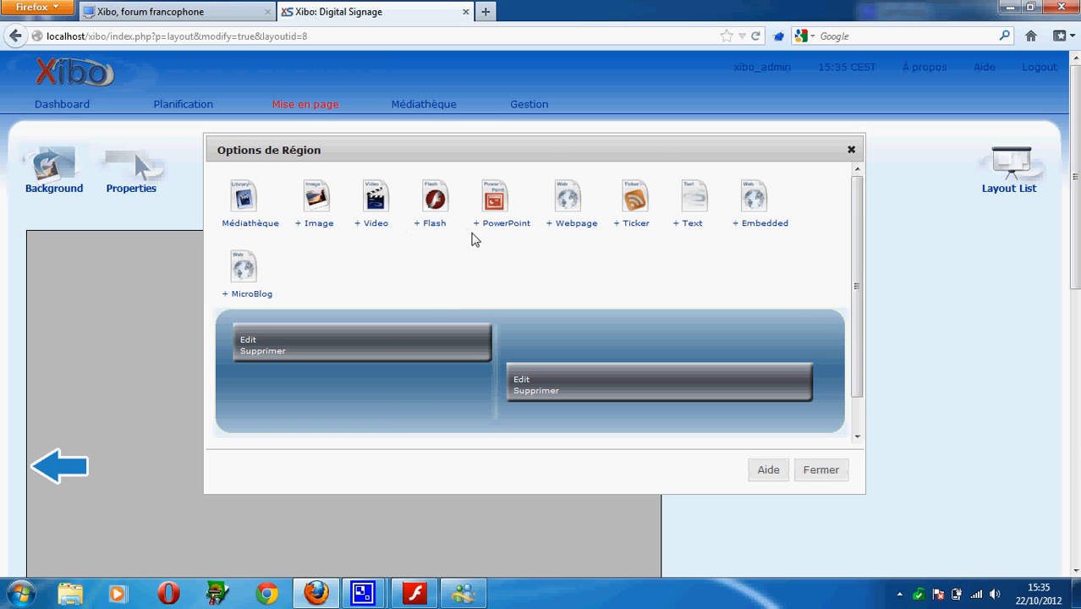
pyautogui.moveTo(393, 147)
pyautogui.mouseDown()
pyautogui.moveTo(598, 283)
pyautogui.moveTo(418, 153)
pyautogui.moveTo(377, 156)
pyautogui.mouseUp()
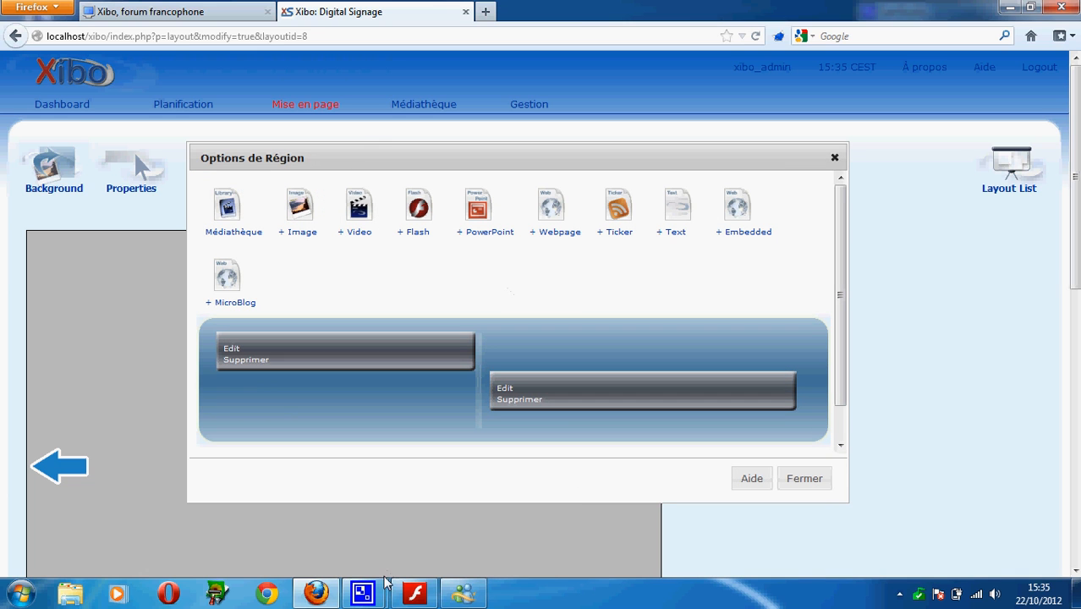
pyautogui.moveTo(372, 591)
pyautogui.click(365, 539)
pyautogui.moveTo(442, 169); pyautogui.dragTo(538, 136)
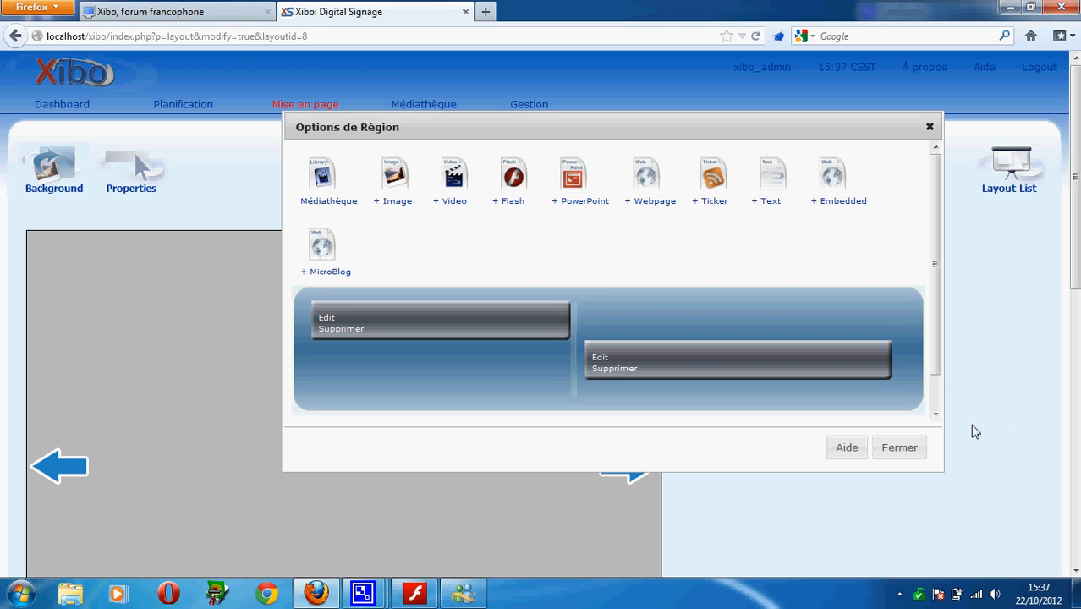
pyautogui.click(917, 454)
# - Review the Flash entries in the media library, then return to the design of the "test forum alex" layout
pyautogui.moveTo(511, 114)
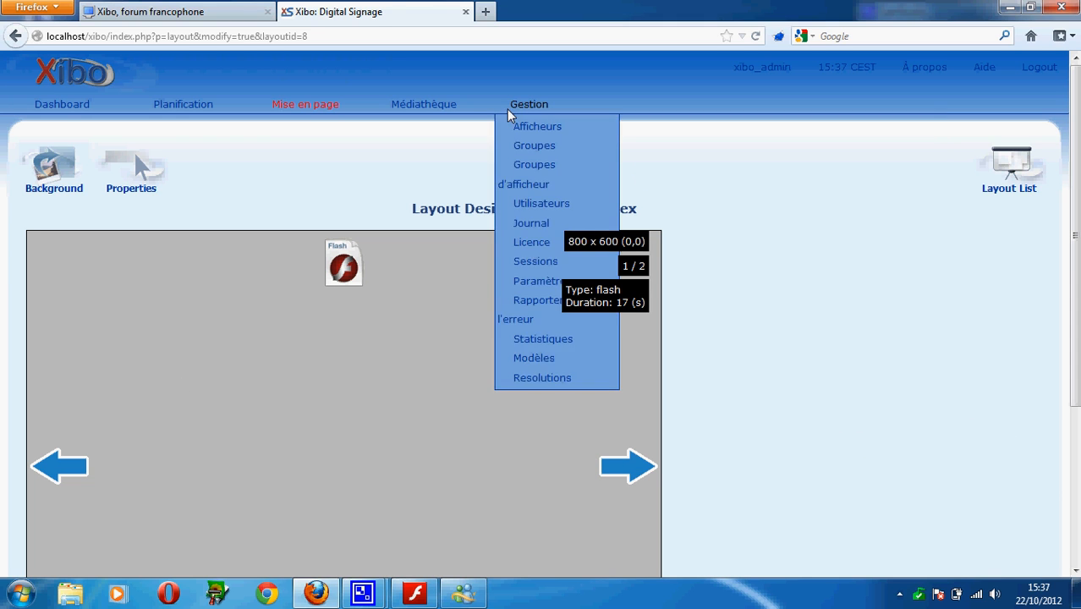
pyautogui.click(429, 110)
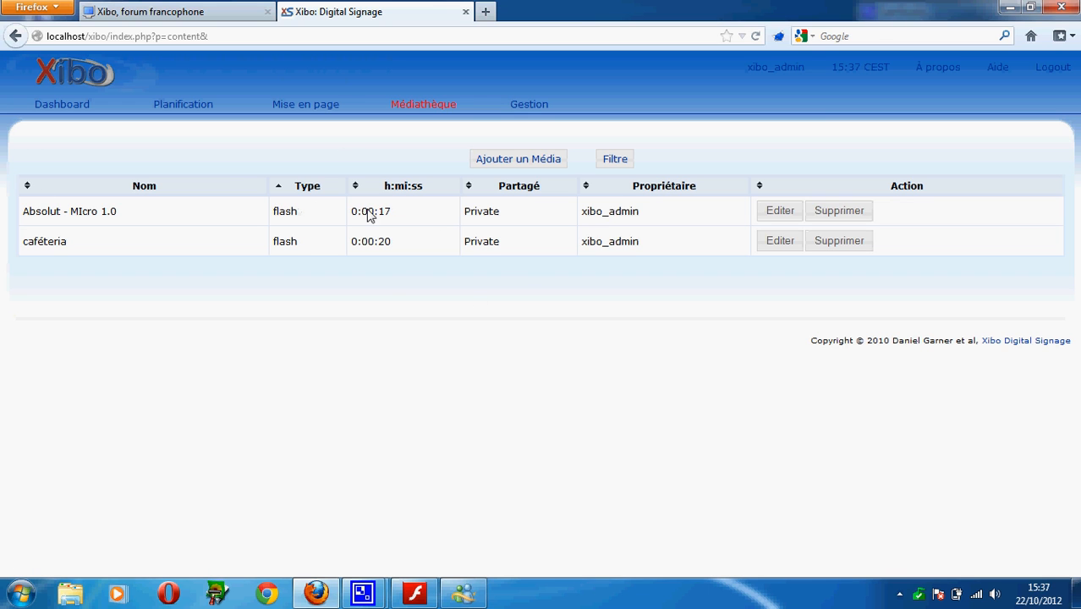
pyautogui.click(310, 104)
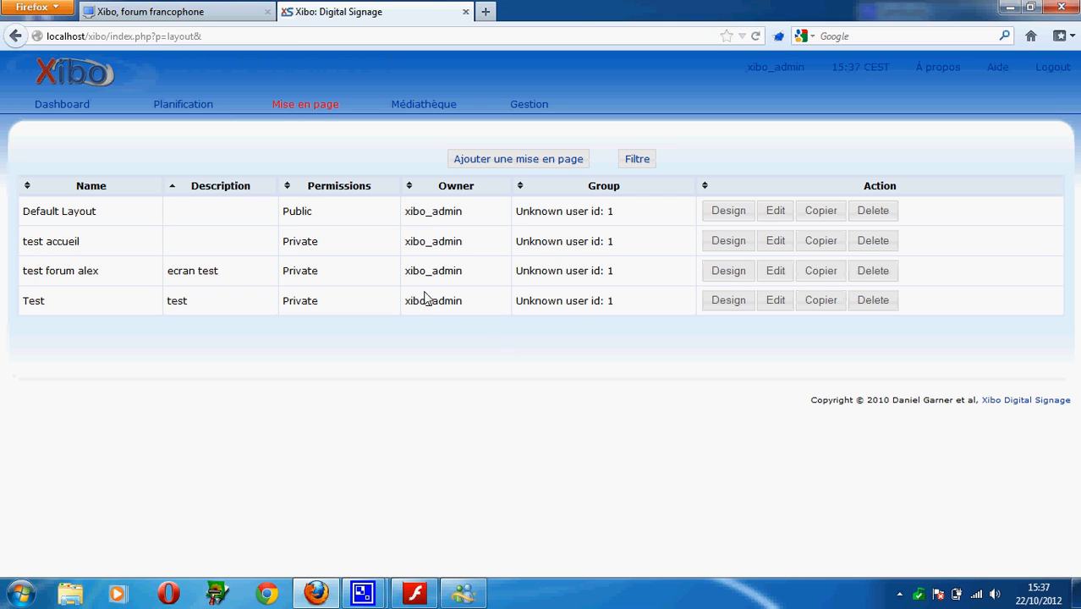
pyautogui.click(721, 279)
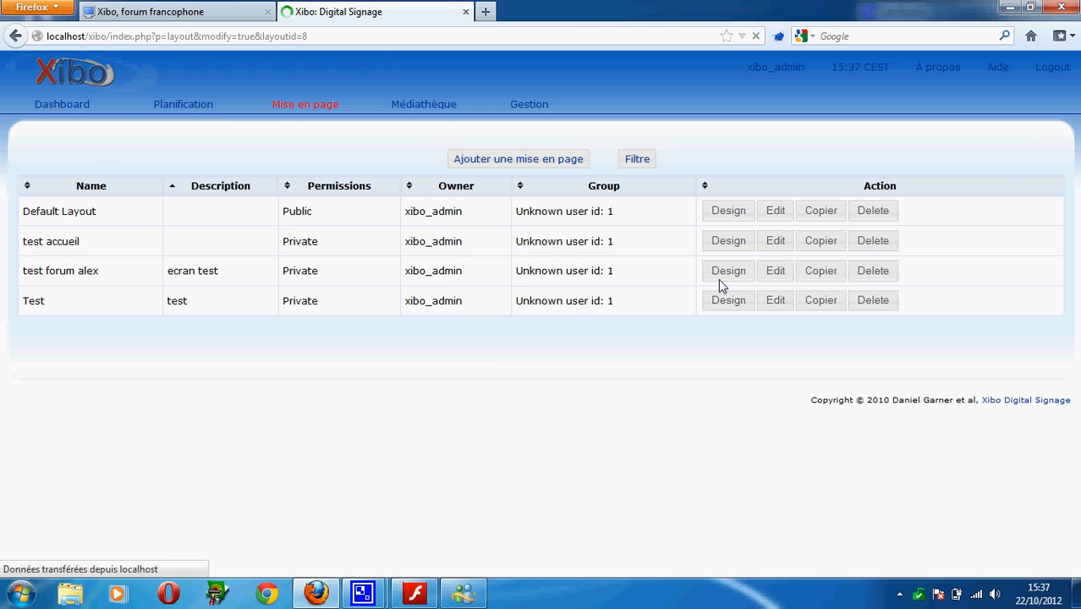
# - Examine the full-screen region in the layout design, including its size, media type and duration details
pyautogui.scroll(-4, 917, 379)
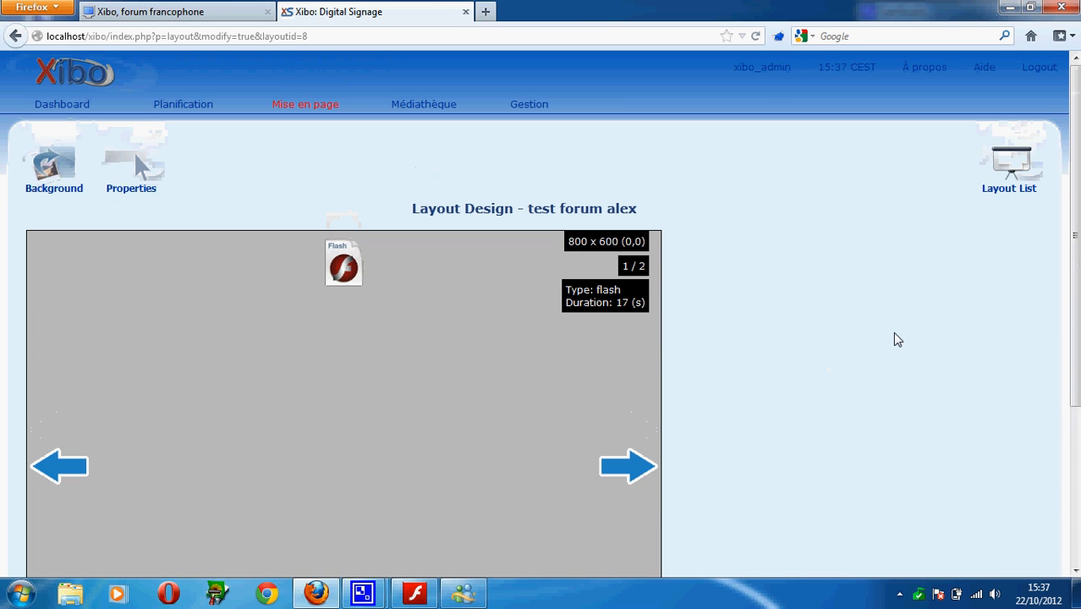
pyautogui.scroll(-4, 898, 340)
pyautogui.scroll(2, 897, 344)
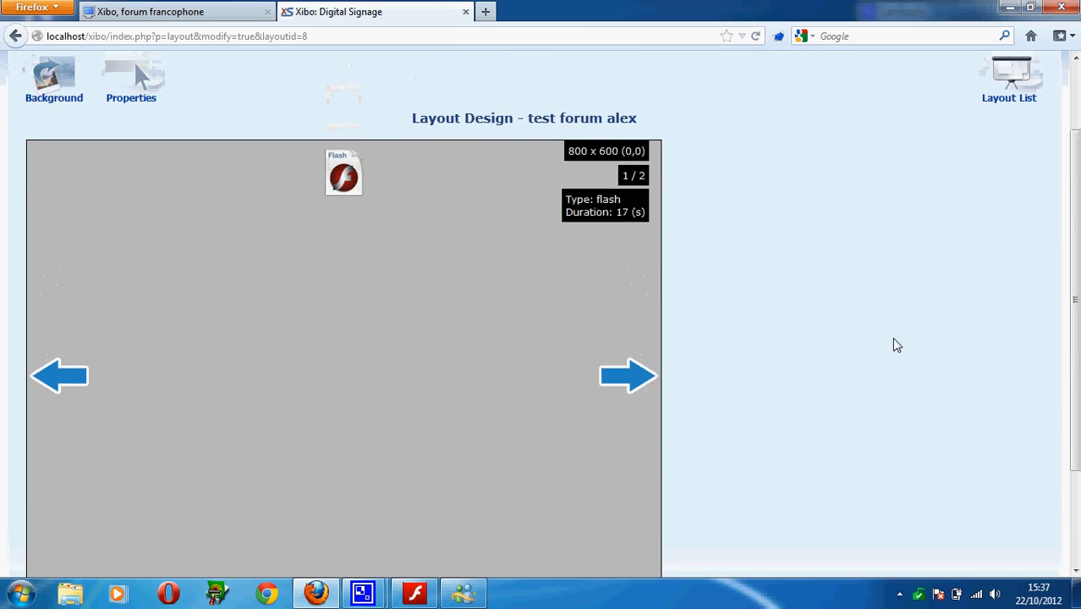
pyautogui.scroll(-3, 828, 246)
pyautogui.scroll(3, 854, 397)
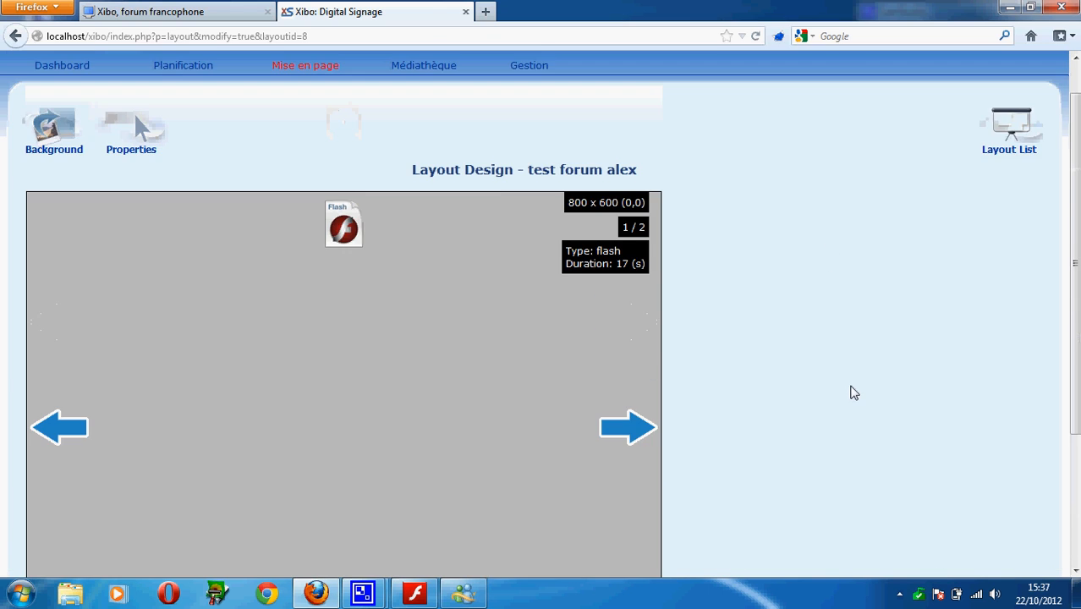
pyautogui.scroll(-3, 853, 385)
pyautogui.scroll(3, 852, 372)
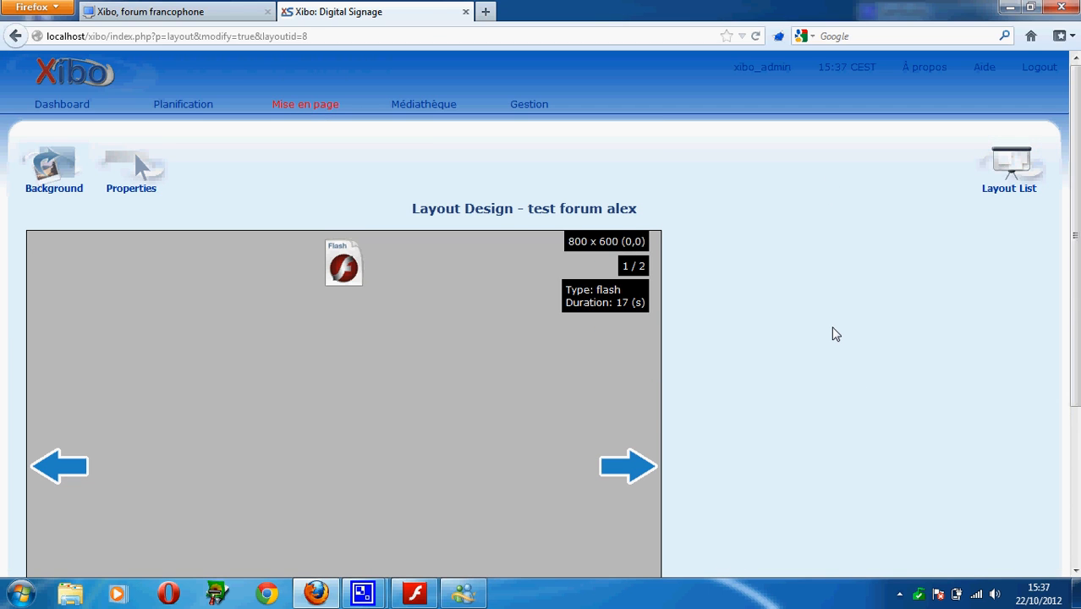
pyautogui.scroll(-4, 833, 331)
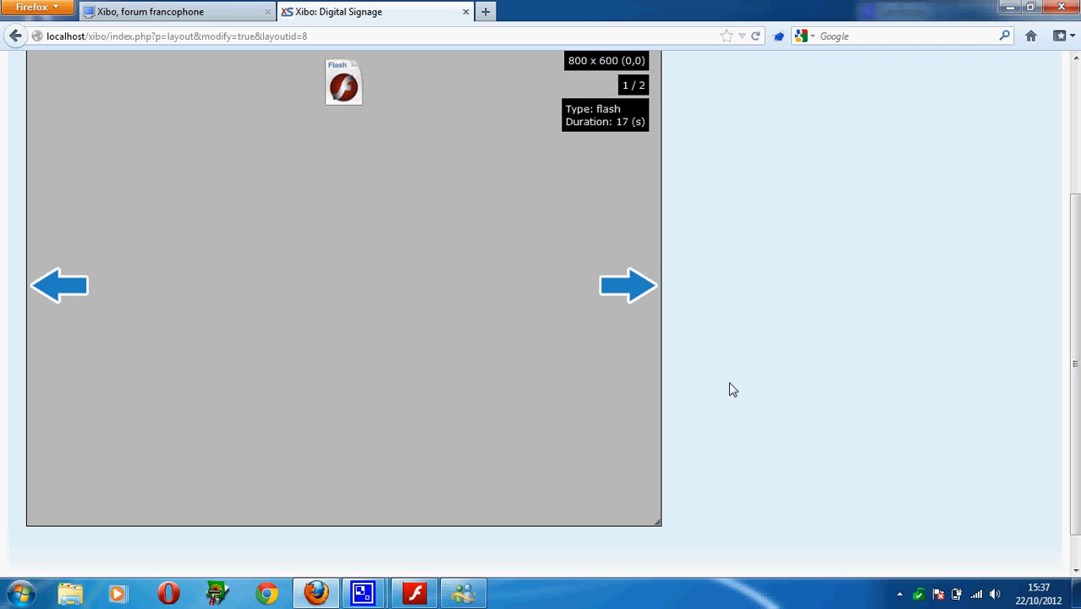
pyautogui.moveTo(363, 592)
pyautogui.moveTo(329, 477)
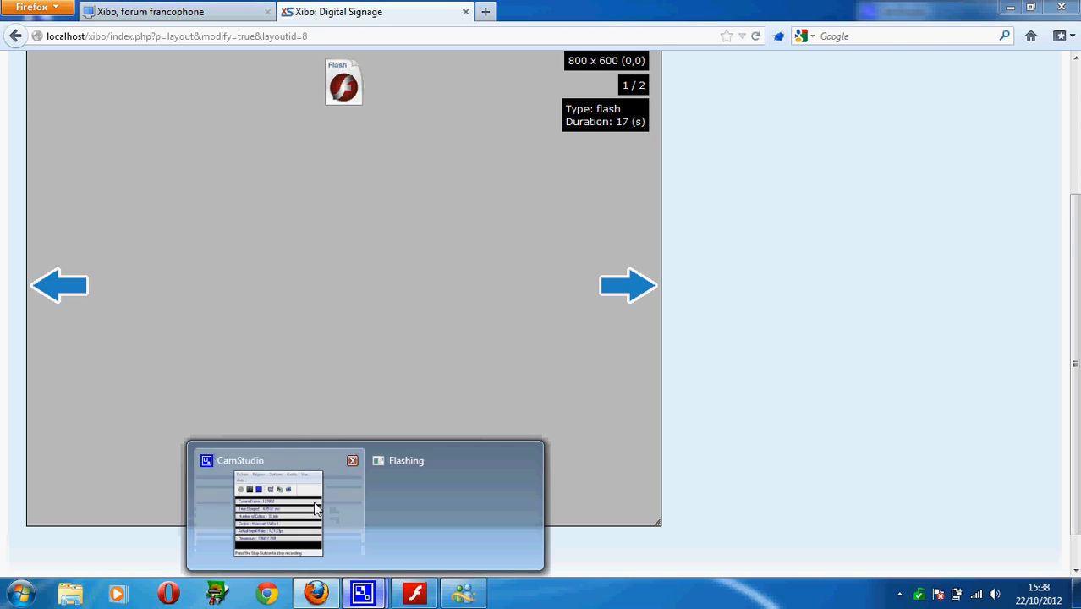
pyautogui.click(277, 511)
pyautogui.click(898, 71)
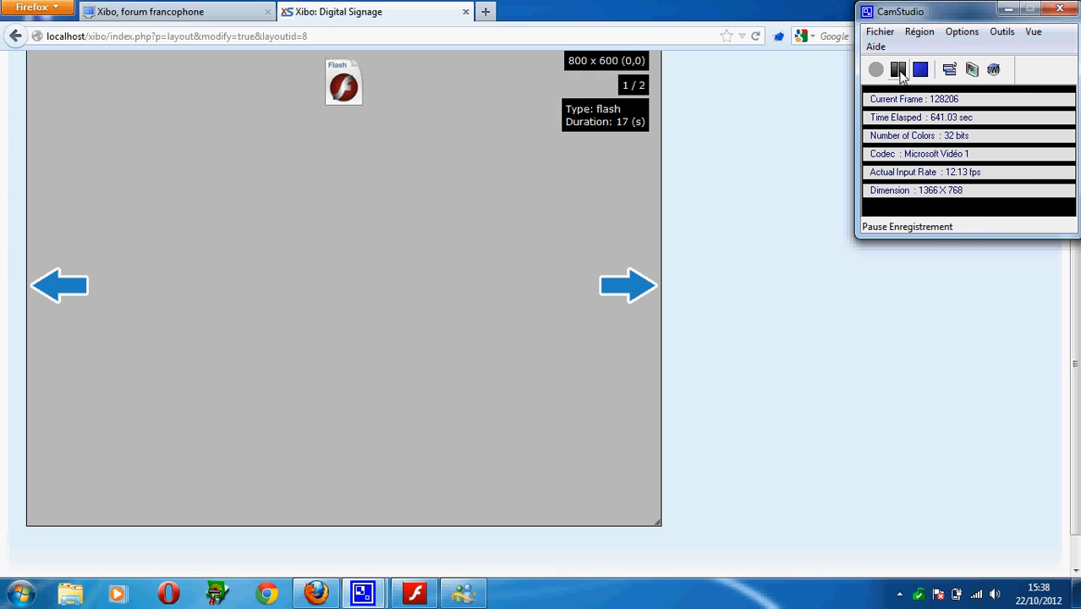